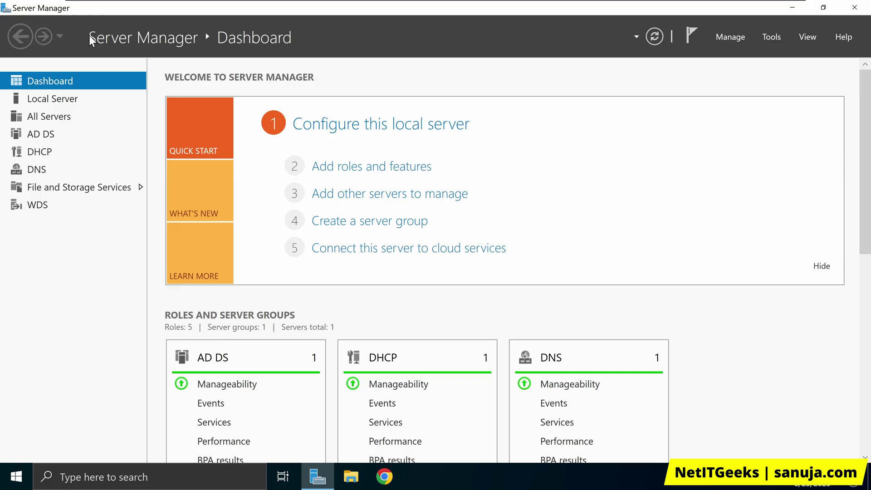
- Open Group Policy Management and expand the local domain down to the contents of the NetITGeeks organizational unit
click(771, 36)
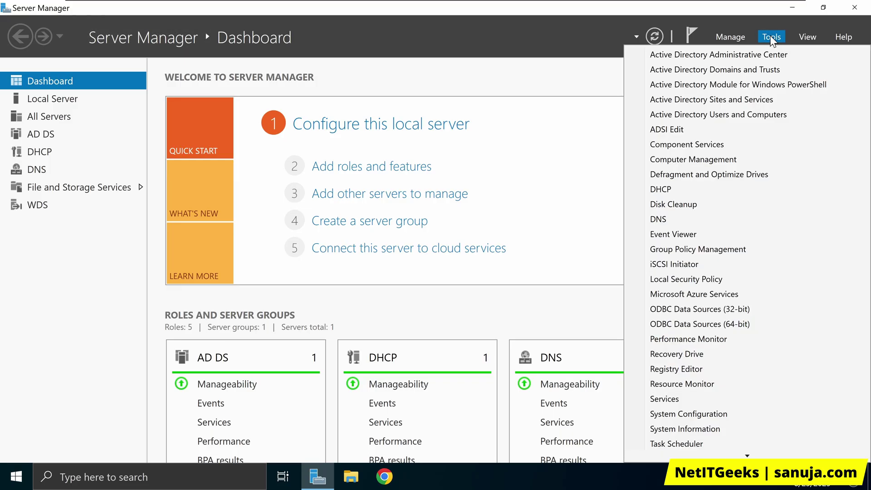
click(790, 253)
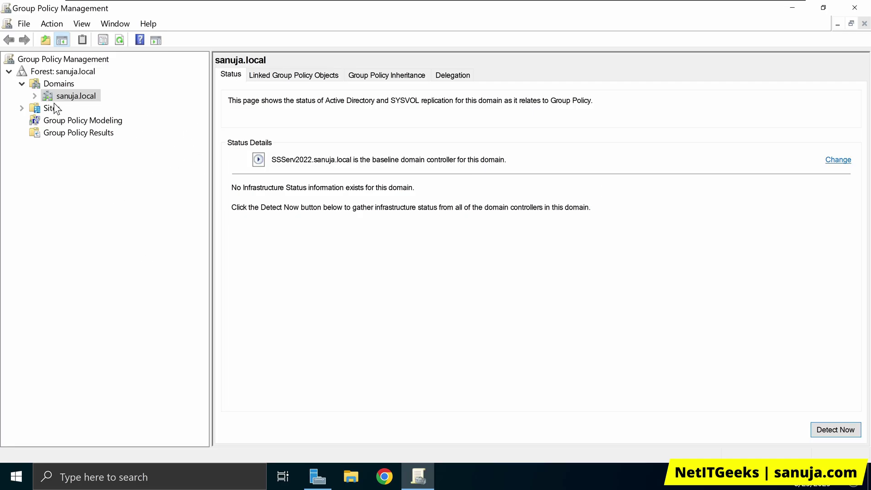
click(34, 96)
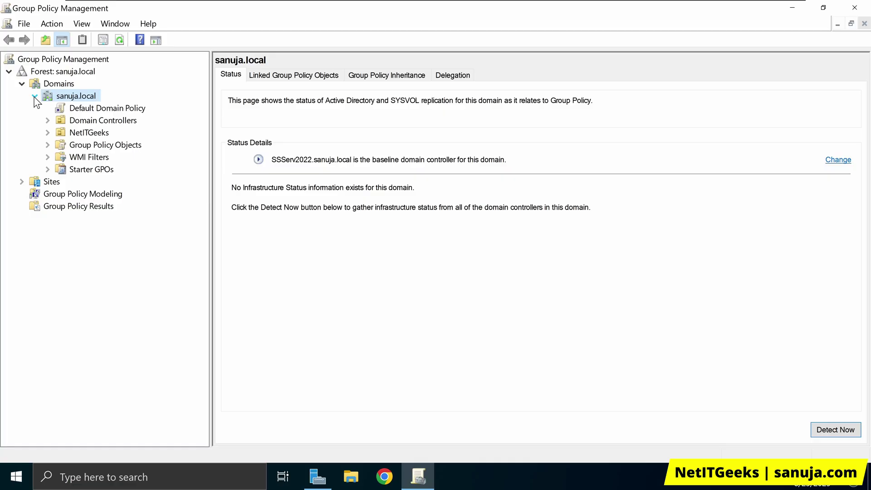
click(48, 133)
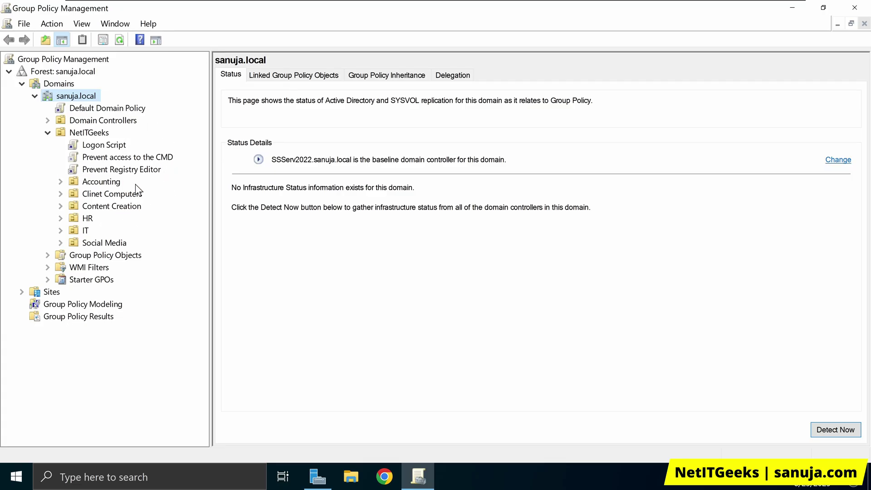
click(93, 135)
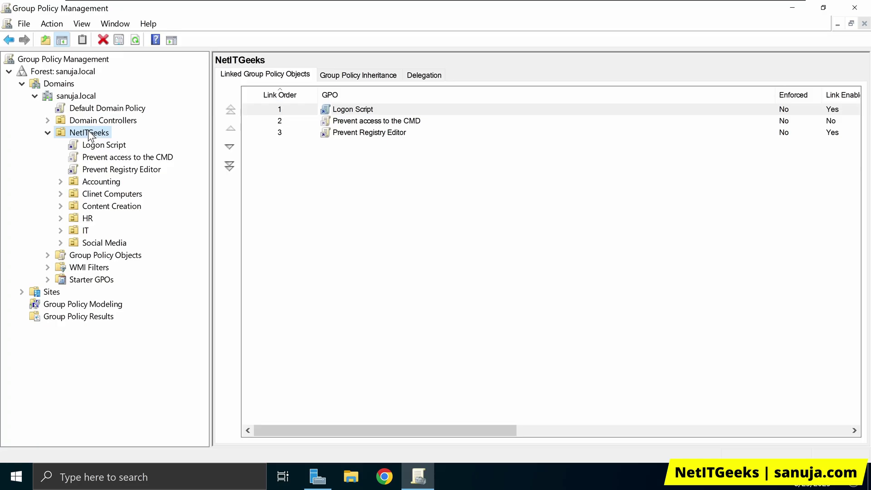
- Create a GPO named Software Deployment and link it to the NetITGeeks organizational unit
right_click(100, 135)
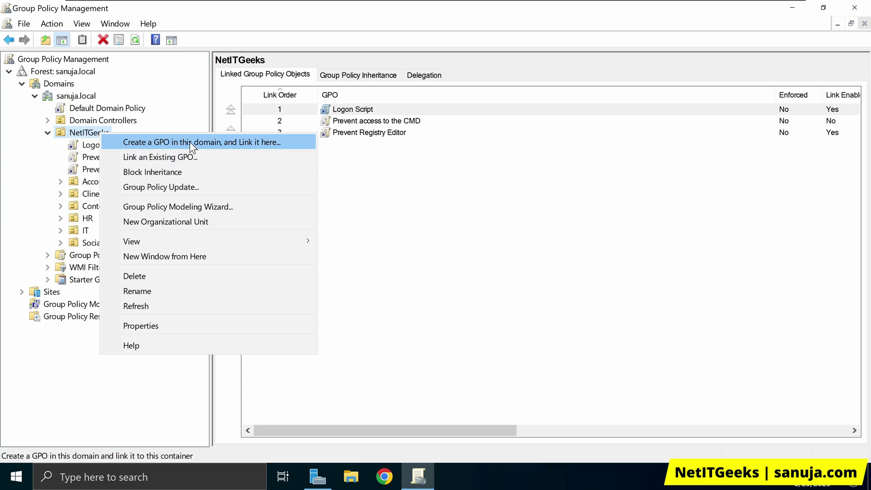
right_click(87, 130)
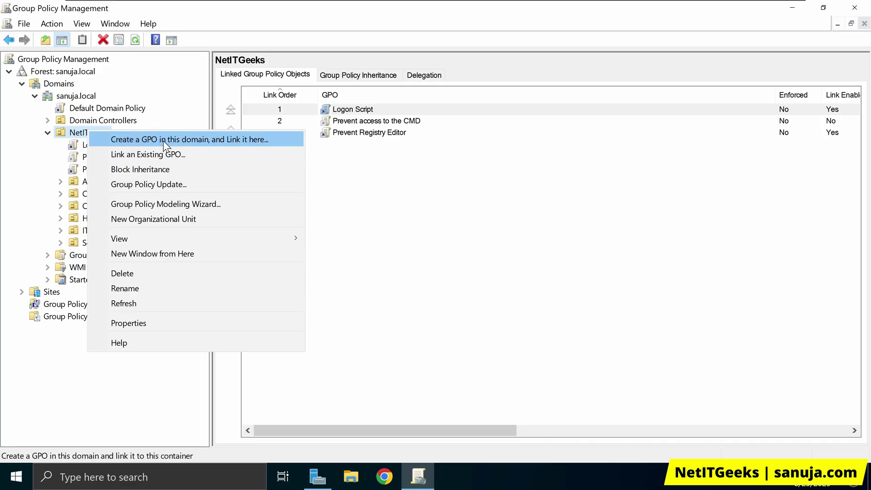
click(274, 140)
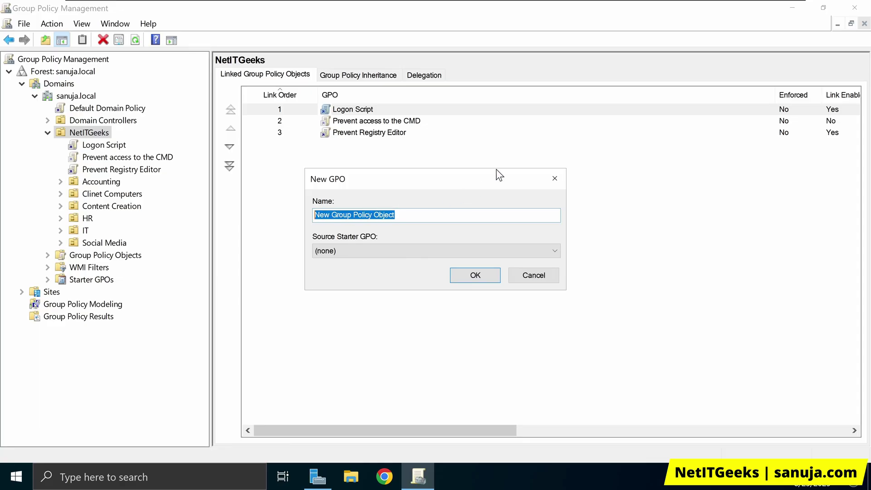
text(So)
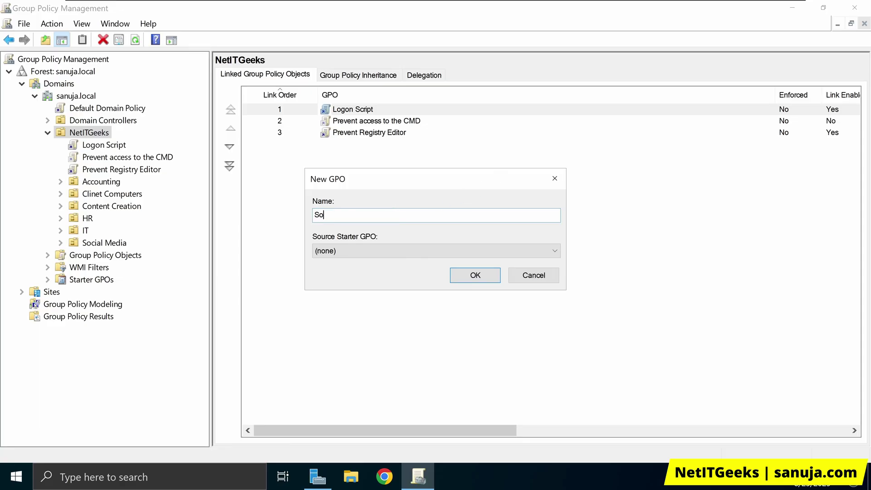
text(ftware Deployment)
click(475, 275)
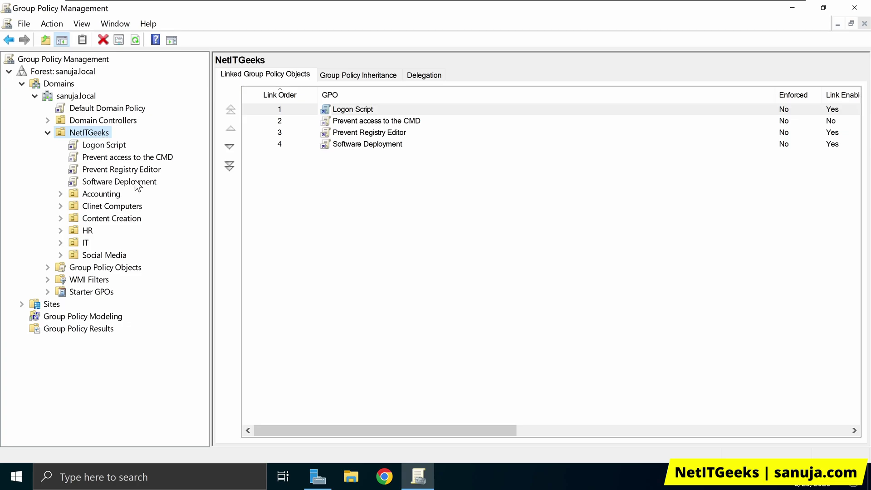
- Open the Software Deployment GPO for editing in the Group Policy Management Editor
click(119, 182)
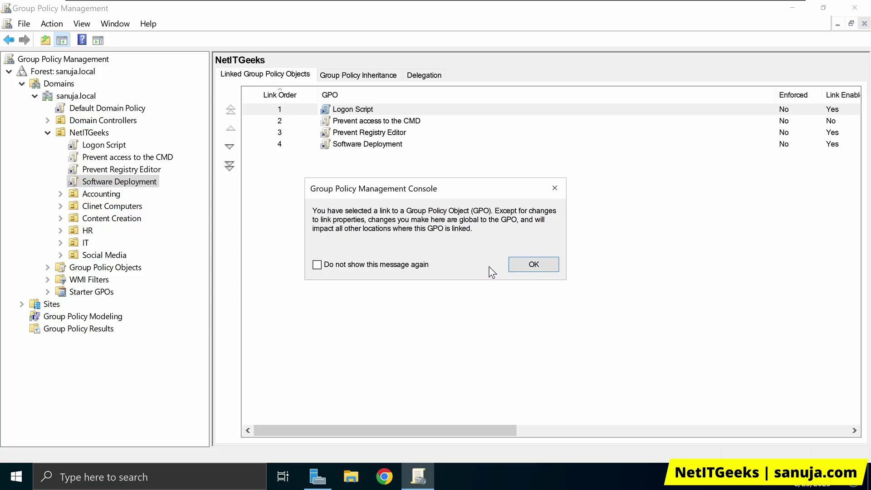
click(533, 264)
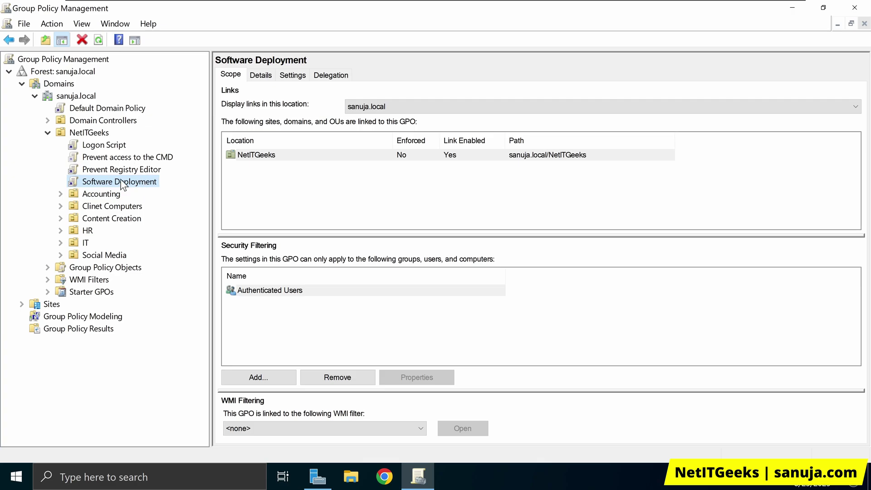
right_click(144, 183)
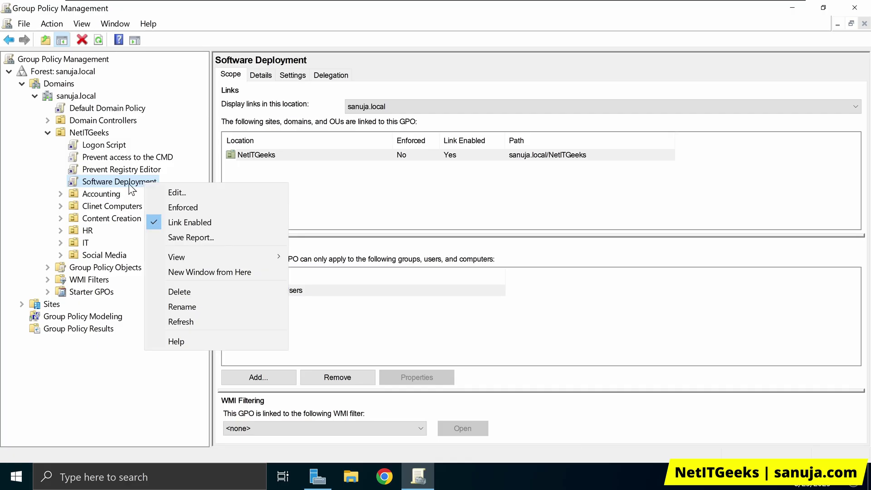
click(195, 191)
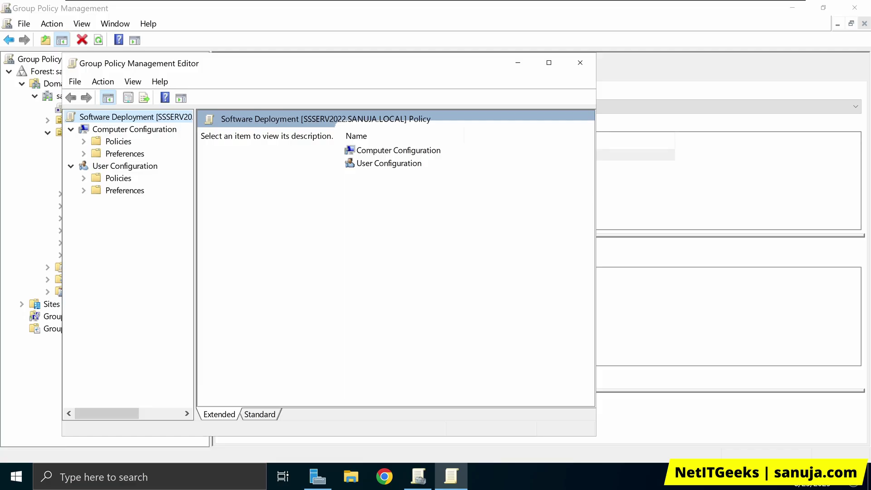
- Examine the Computer Configuration and User Configuration sections of the policy, widening the tree area for readability
click(159, 131)
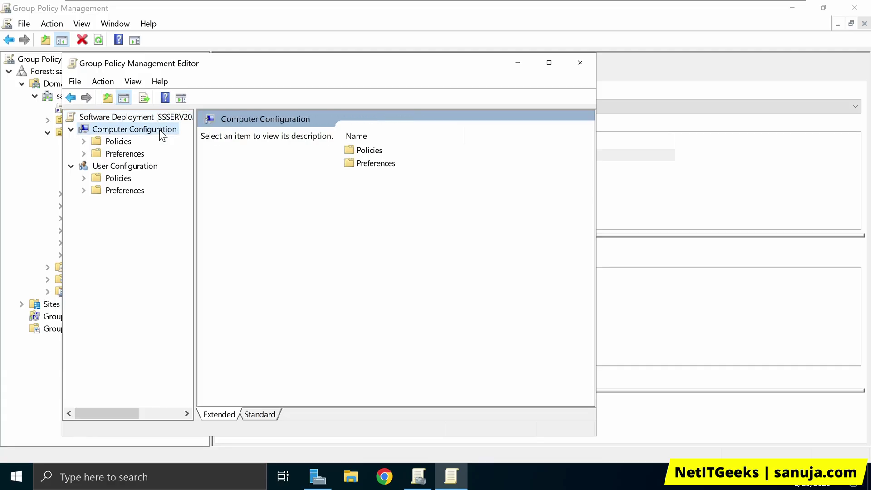
click(145, 167)
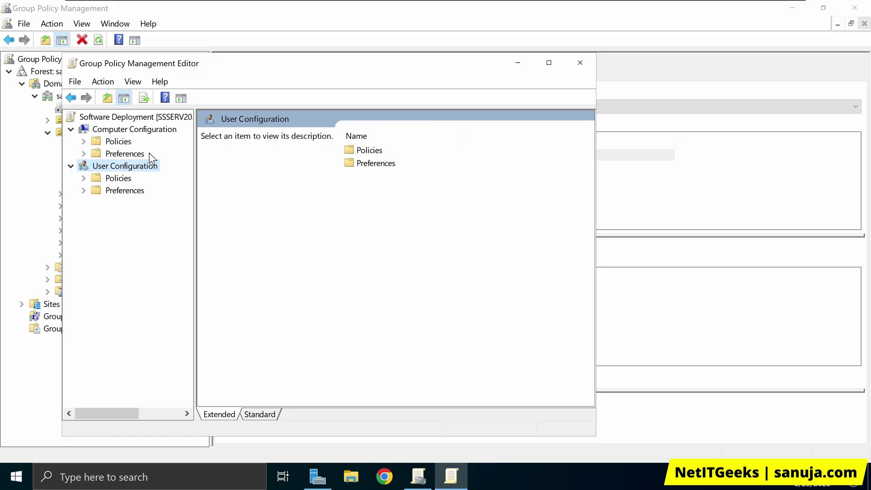
click(152, 130)
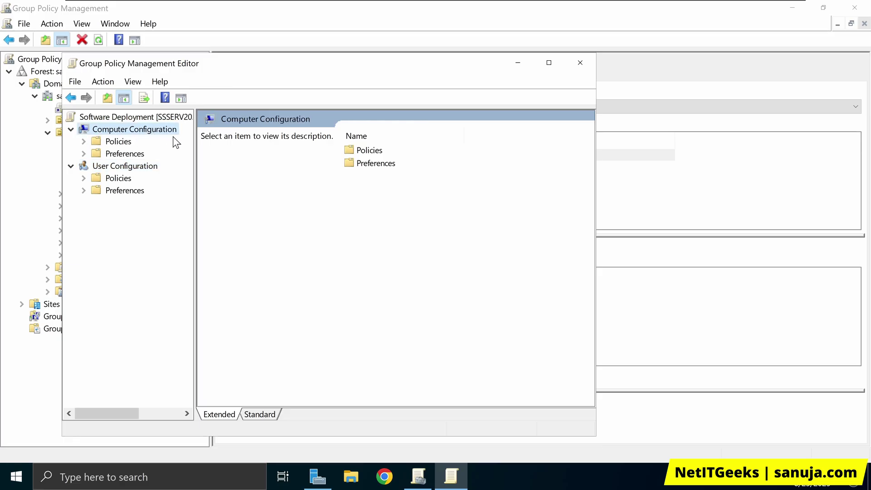
click(145, 167)
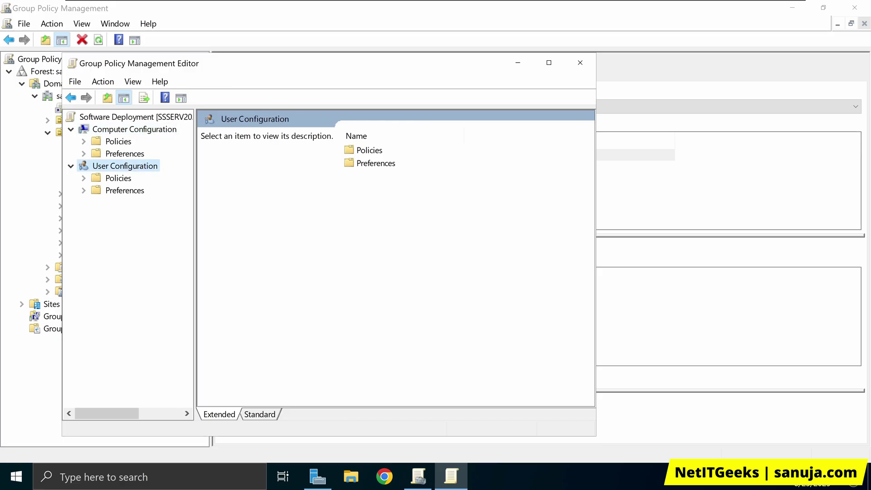
drag(195, 206, 266, 220)
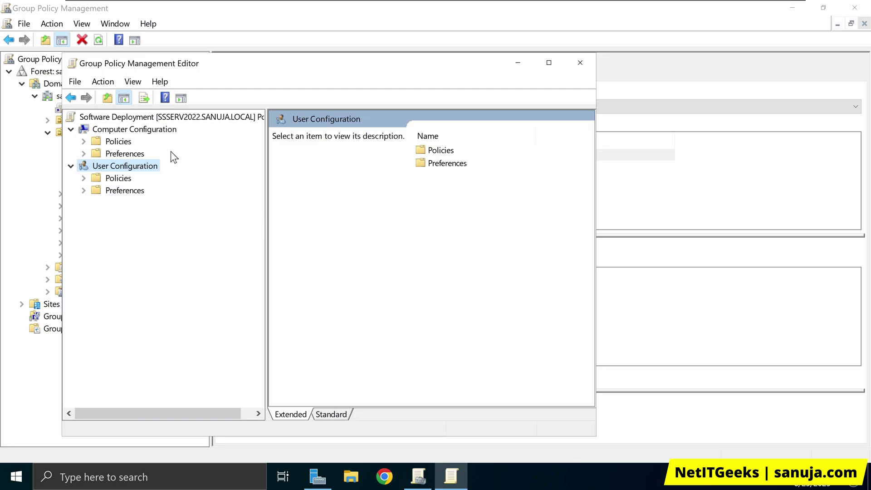
click(165, 132)
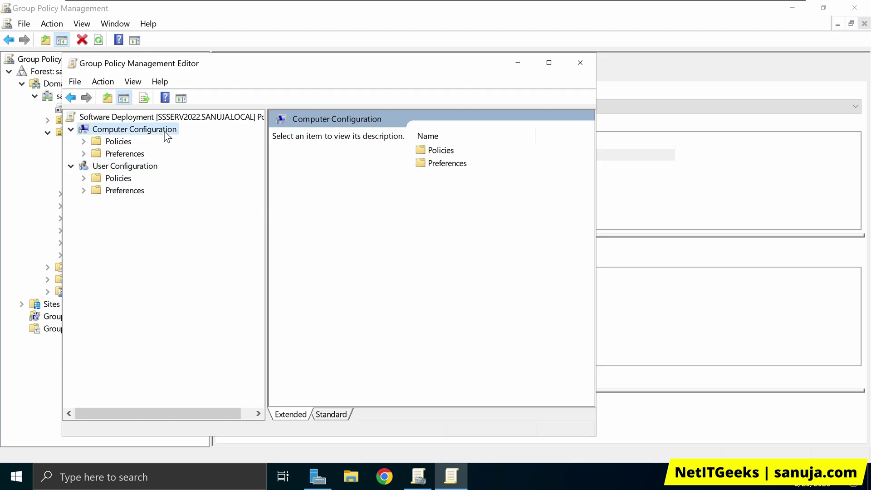
click(147, 167)
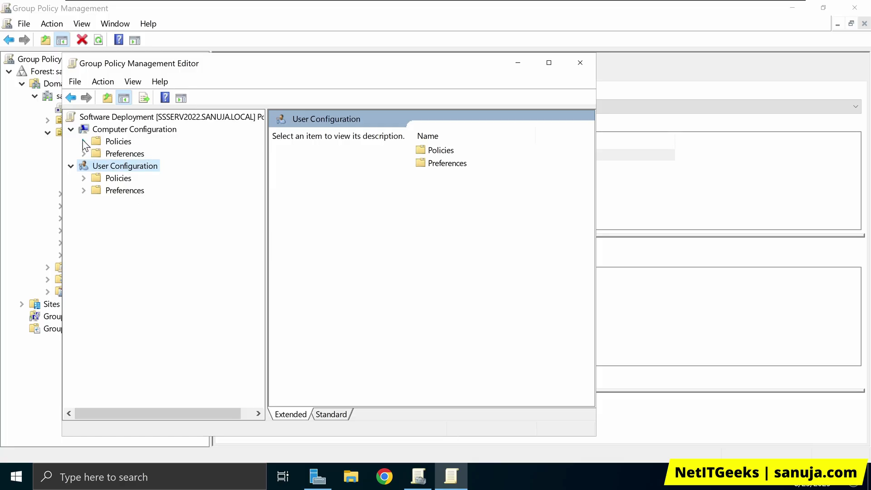
click(146, 131)
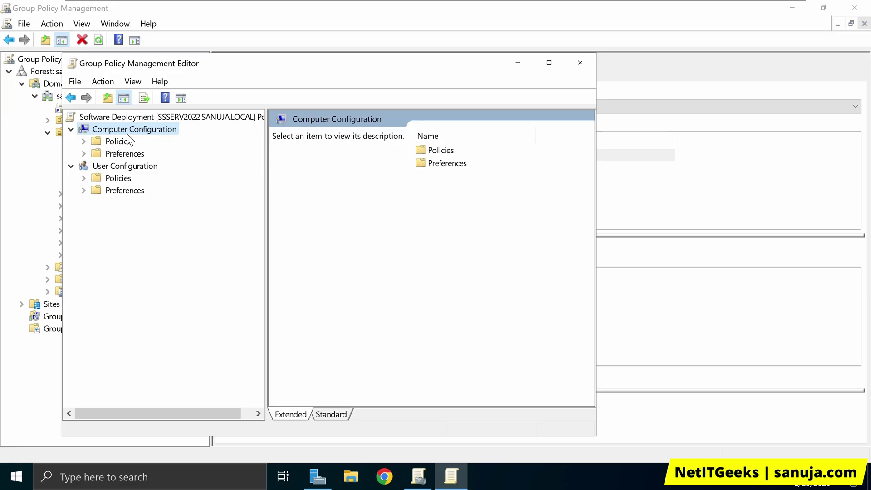
- Expand Policies and Software Settings under Computer Configuration and show its Software installation node
click(85, 141)
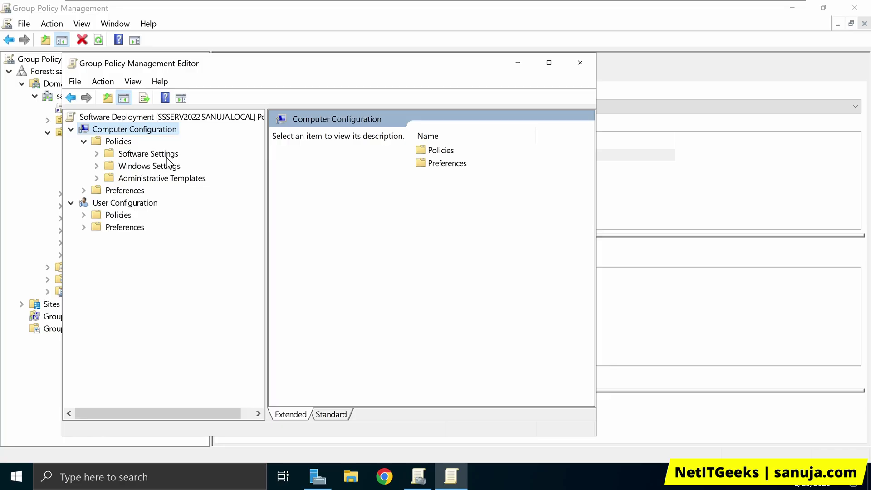
click(97, 154)
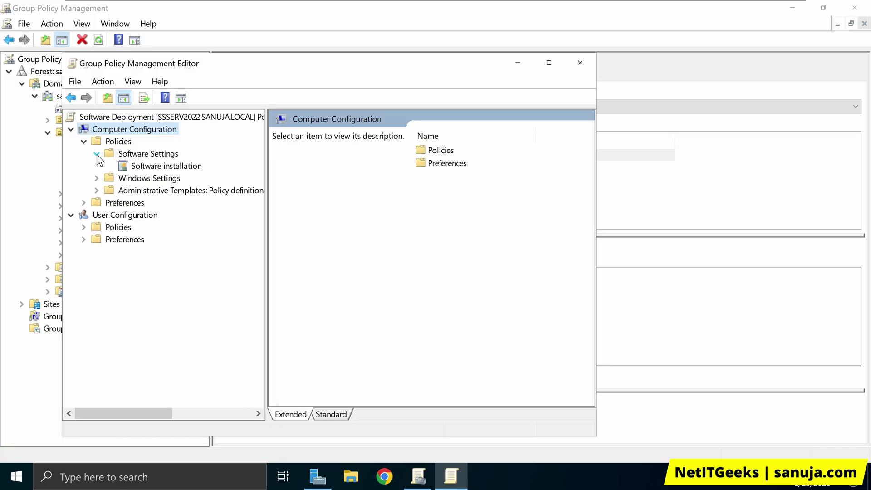
click(172, 167)
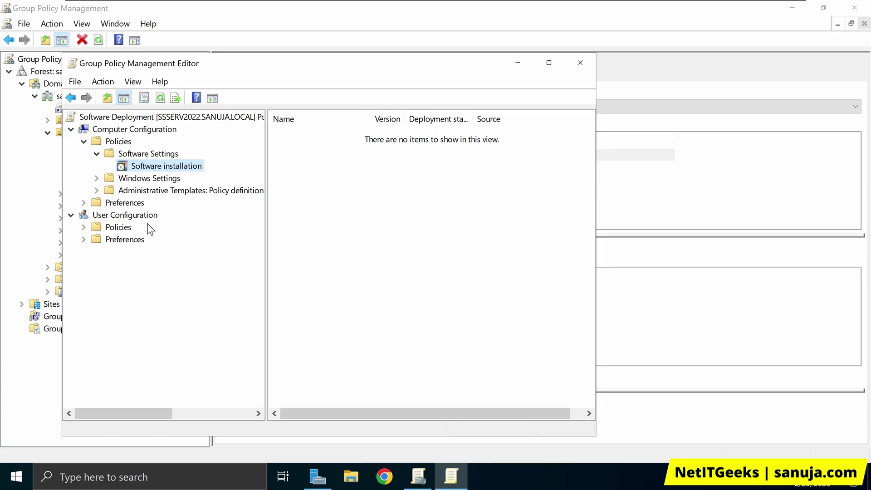
- Expand Policies and Software Settings under User Configuration and view its Software installation node
click(83, 228)
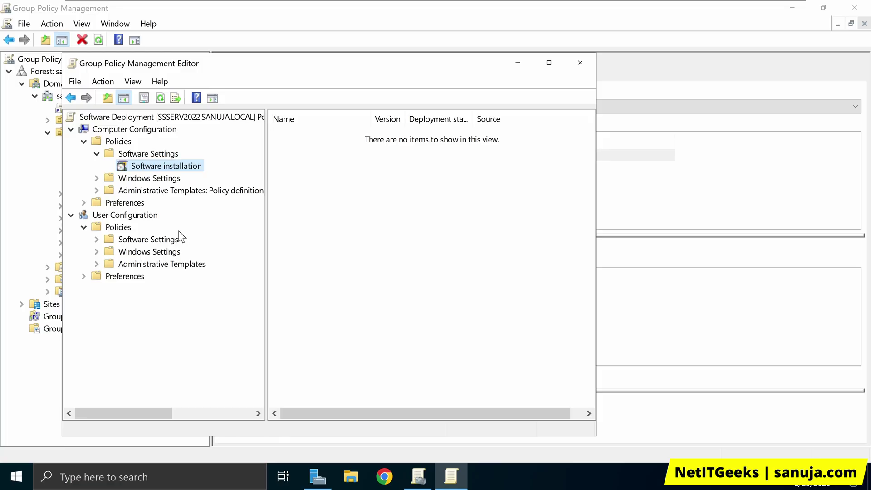
click(97, 239)
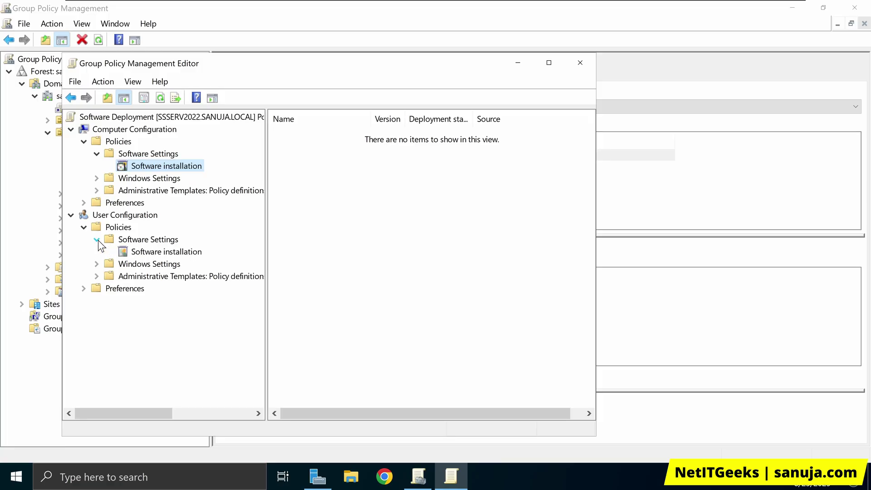
click(168, 252)
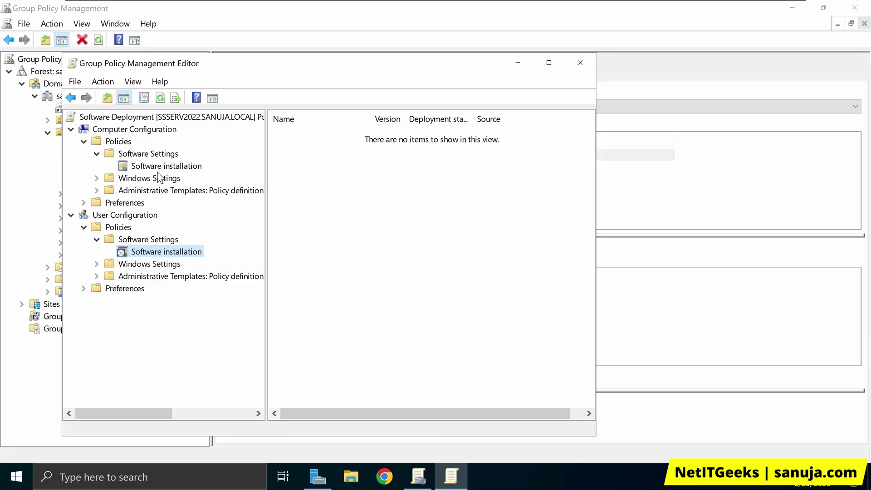
- Compare the Software installation nodes of Computer Configuration and User Configuration, finishing on the Computer Configuration one
click(179, 166)
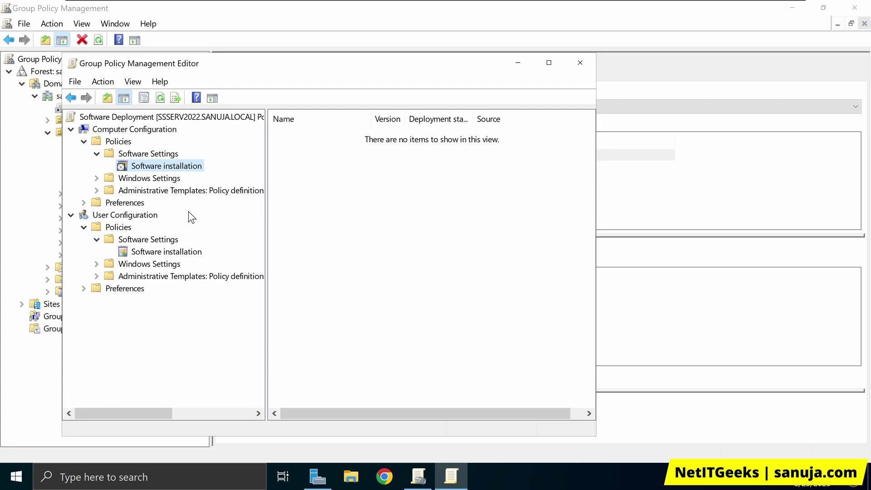
click(170, 251)
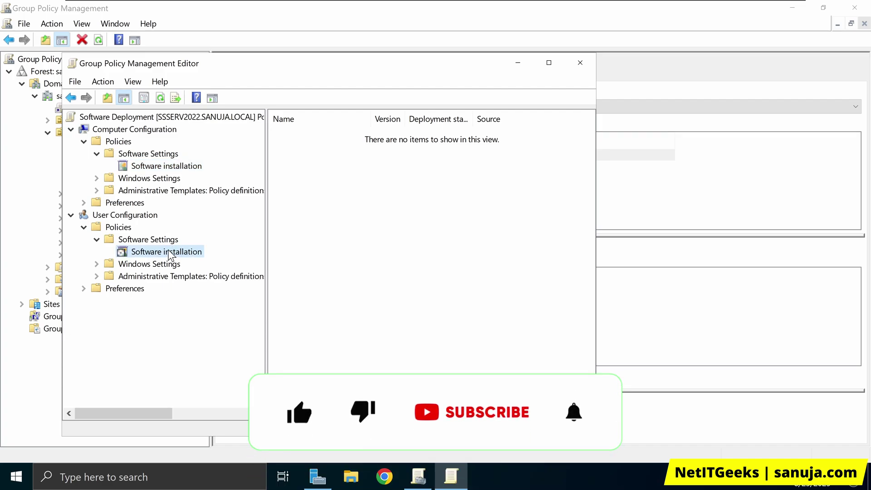
click(171, 168)
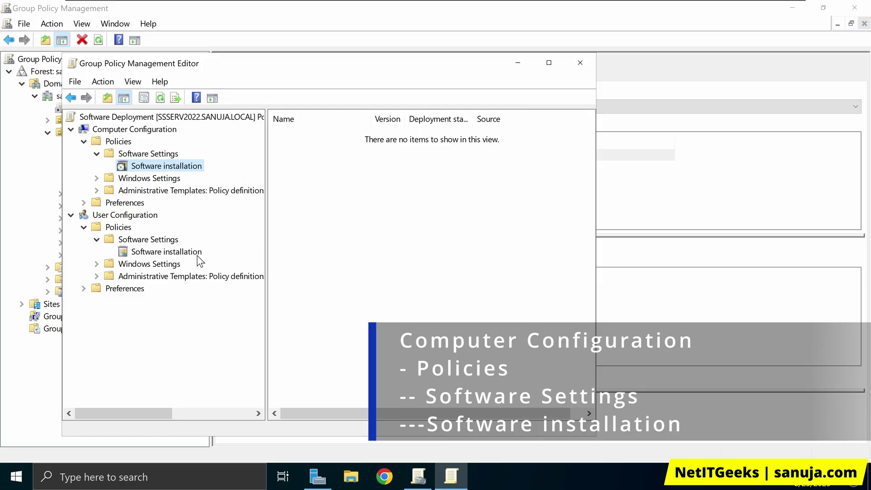
click(183, 251)
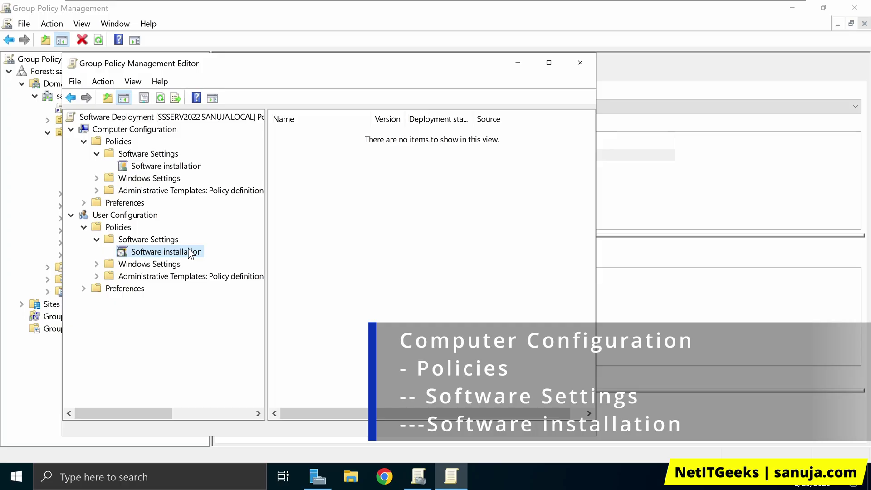
click(198, 167)
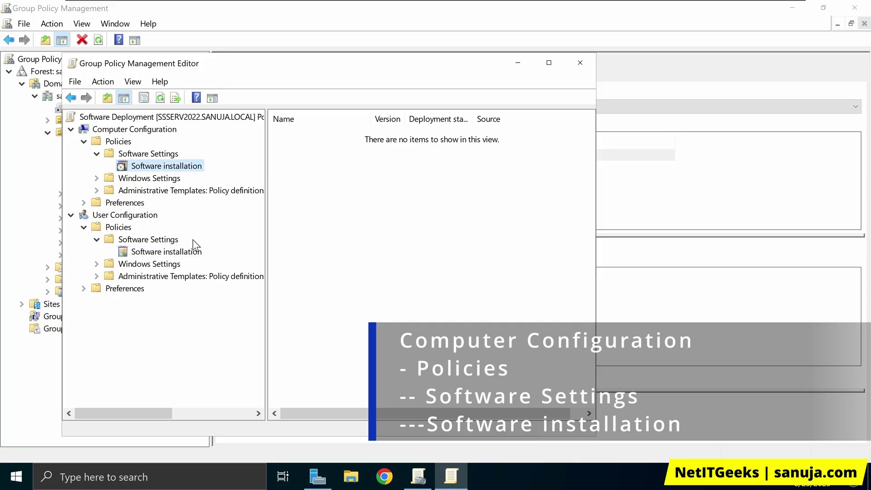
click(196, 254)
click(195, 175)
- Widen the policy editor window and review the actions available for Software installation under Computer Configuration
drag(596, 229, 773, 240)
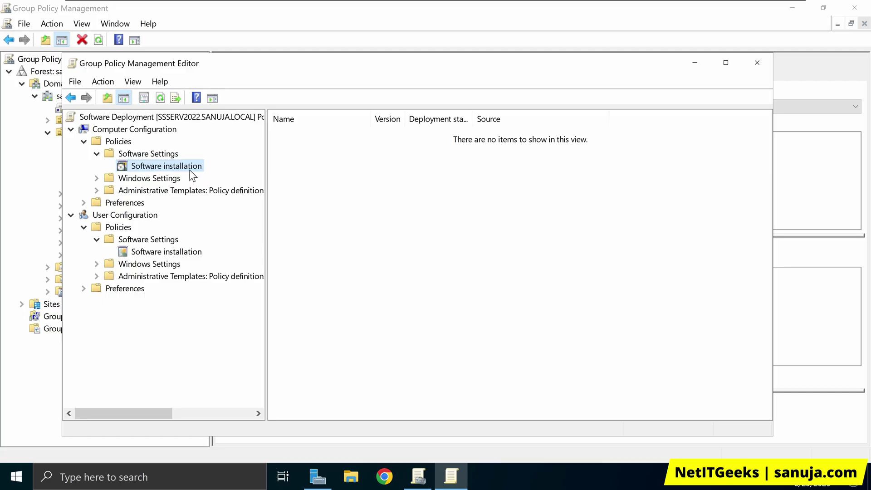
click(436, 203)
right_click(414, 188)
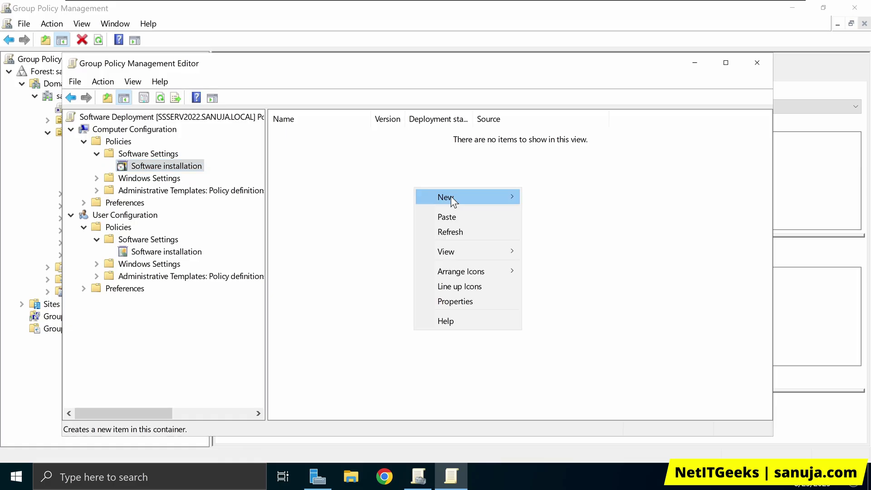
mouse_move(444, 196)
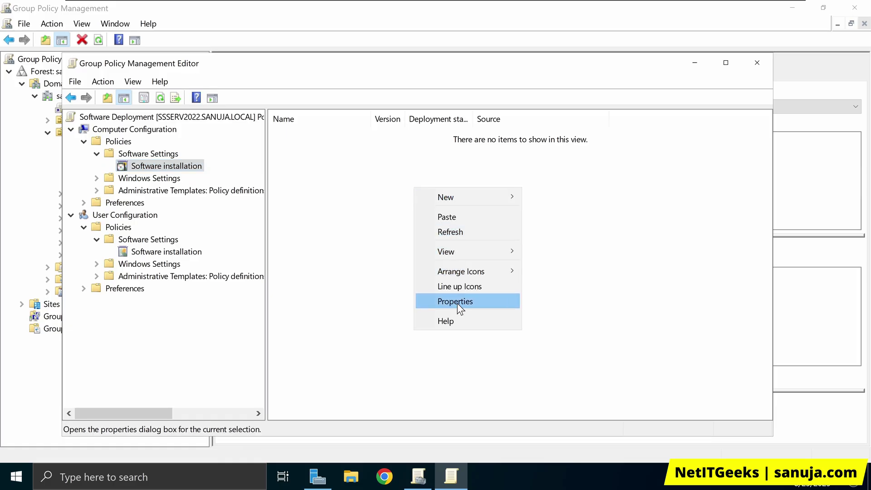
click(581, 240)
right_click(467, 193)
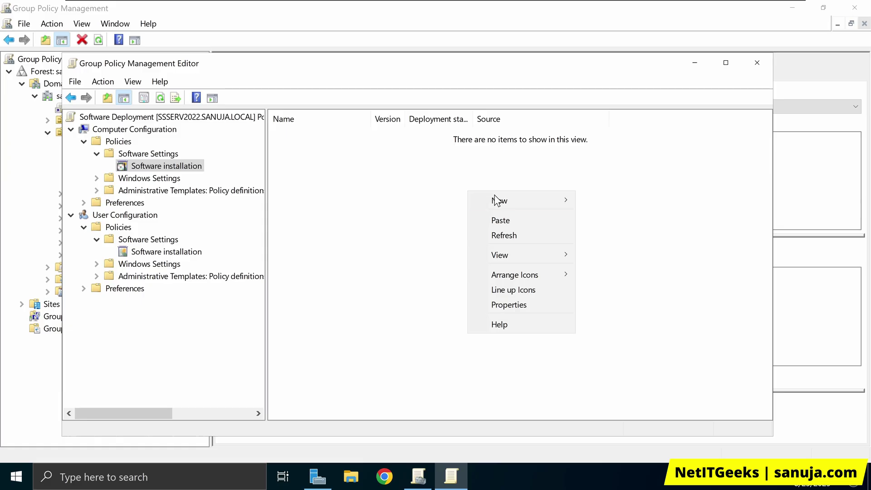
mouse_move(544, 200)
click(443, 177)
- Examine the general package and user interface options in Computer Configuration's Software installation properties, trying Assign and Basic, and close without saving
right_click(439, 167)
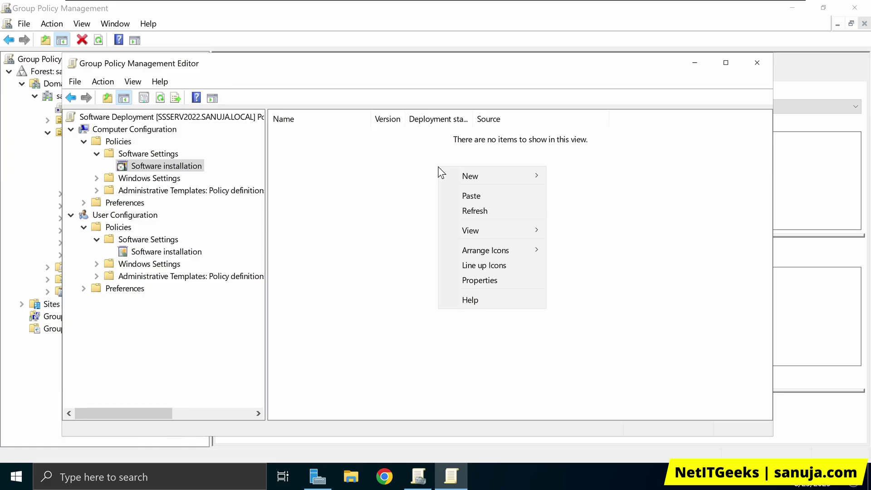
click(499, 284)
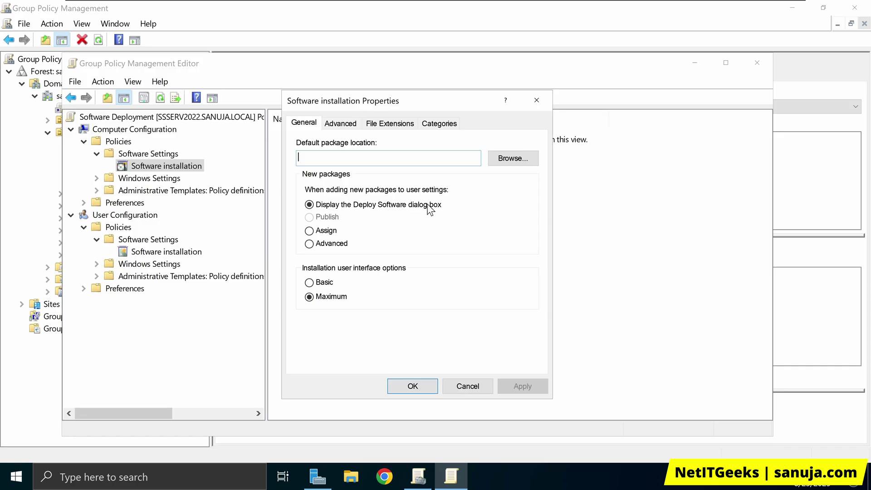
click(331, 231)
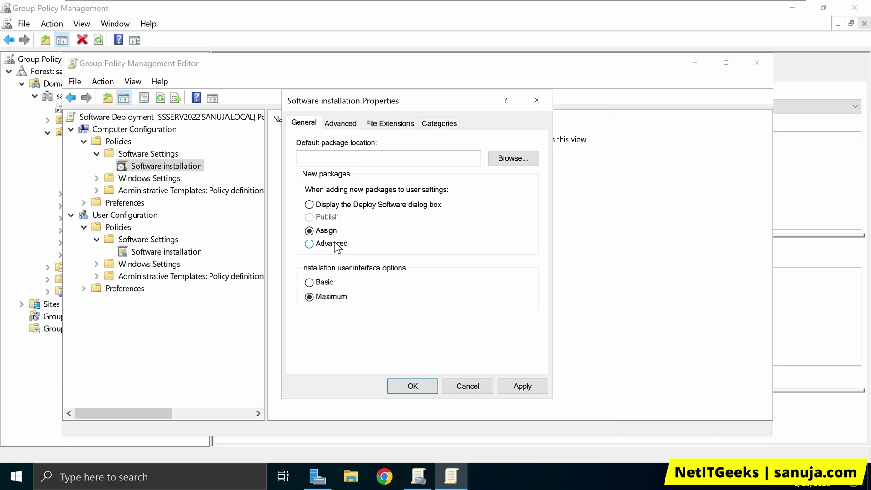
click(322, 205)
click(325, 282)
click(333, 297)
click(536, 99)
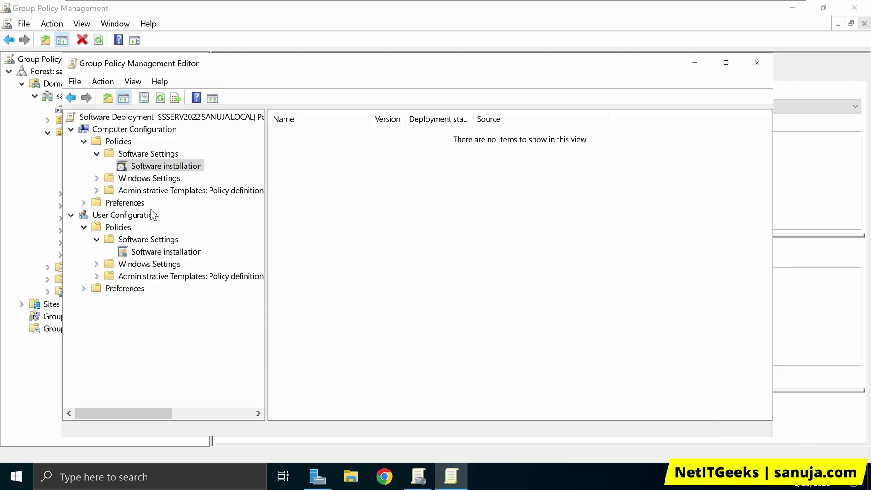
- Examine the general Software installation properties under User Configuration, trying the Publish option for new packages, and close without saving
click(145, 252)
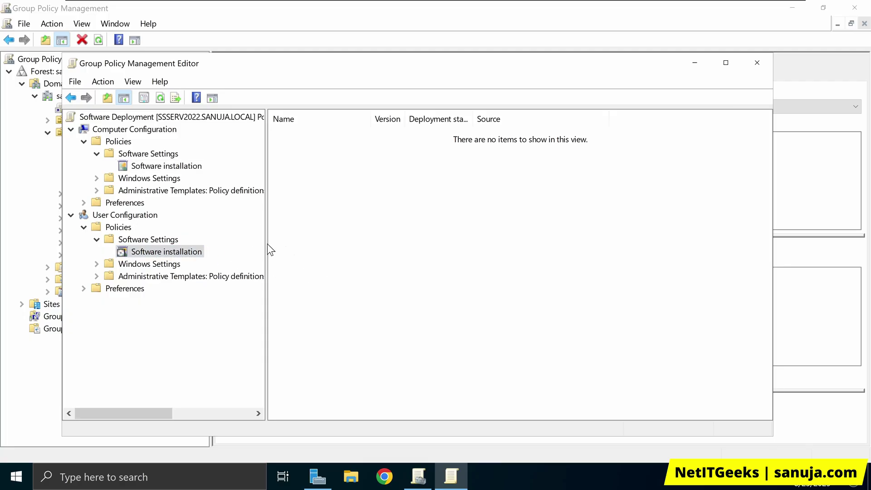
right_click(436, 188)
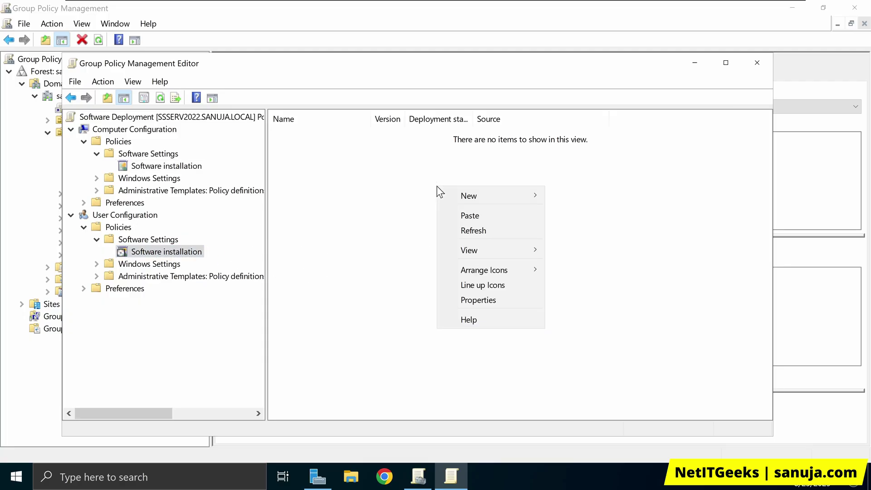
click(503, 308)
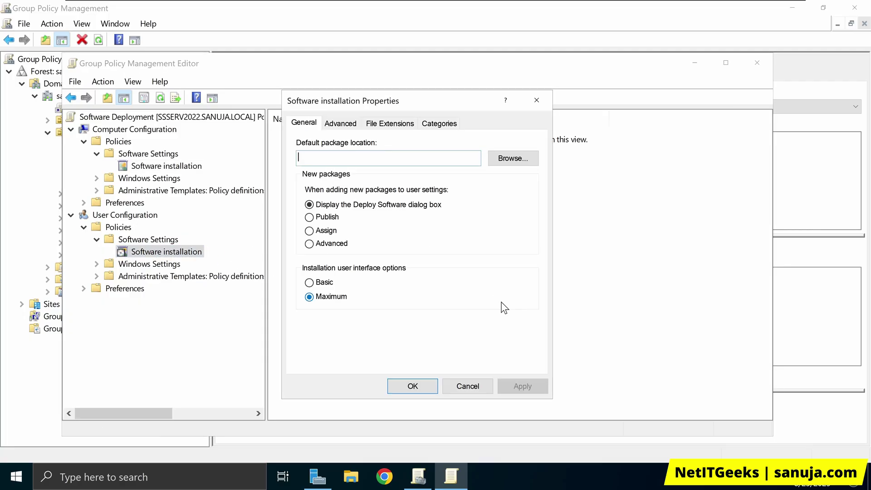
click(331, 218)
click(341, 206)
click(332, 218)
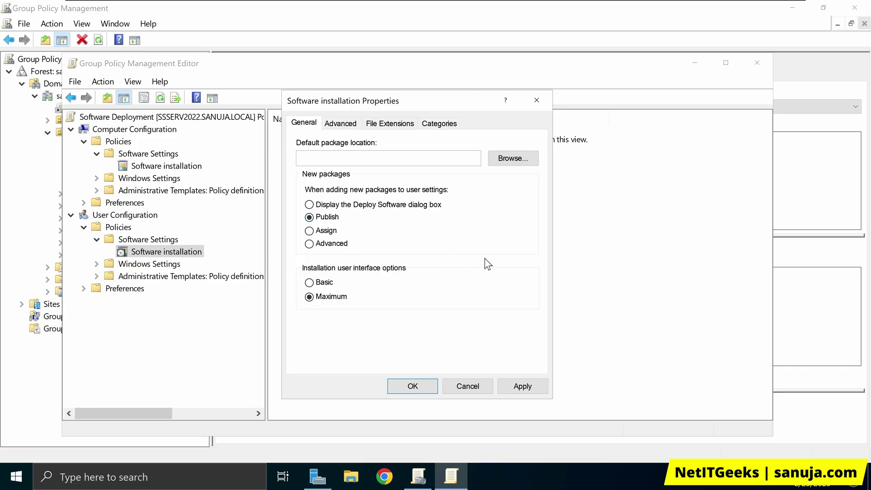
click(537, 100)
- In Computer Configuration's Software installation properties, enable uninstalling the applications when they fall out of the scope of management
click(163, 165)
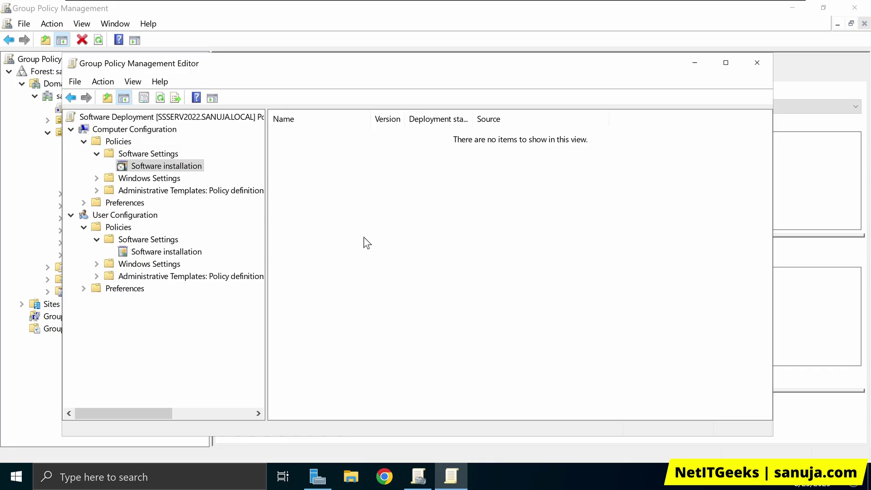
click(183, 166)
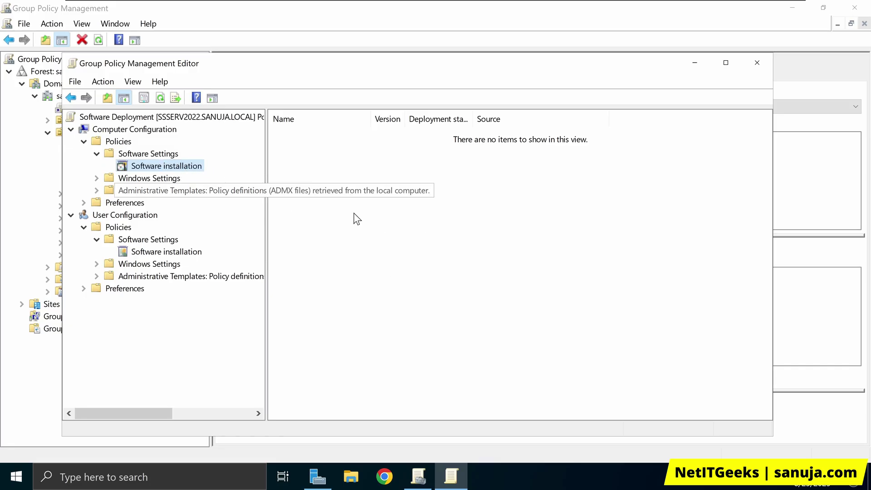
right_click(415, 218)
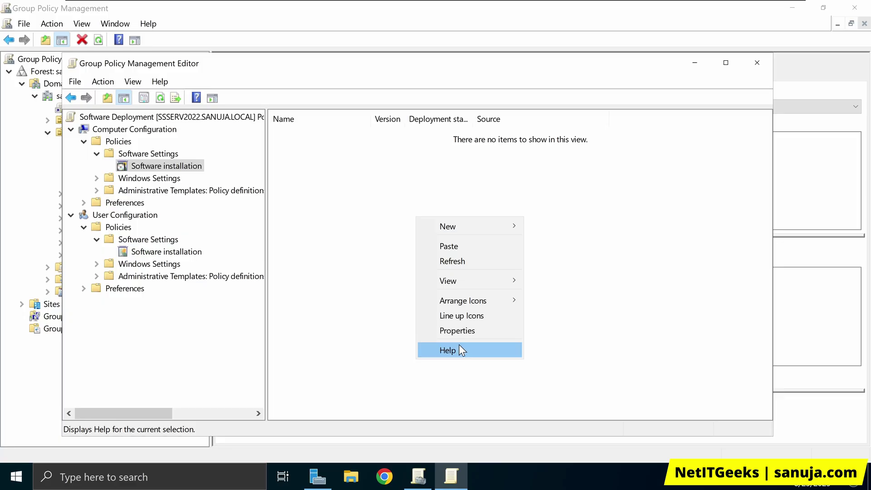
click(467, 329)
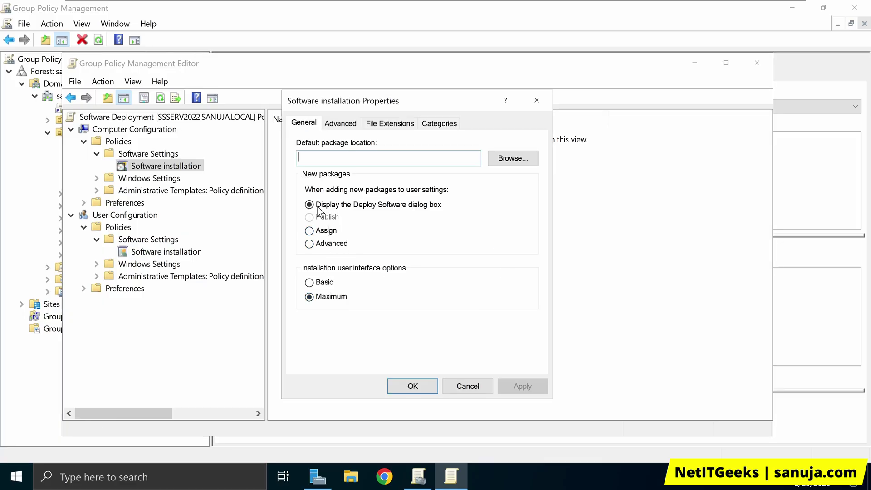
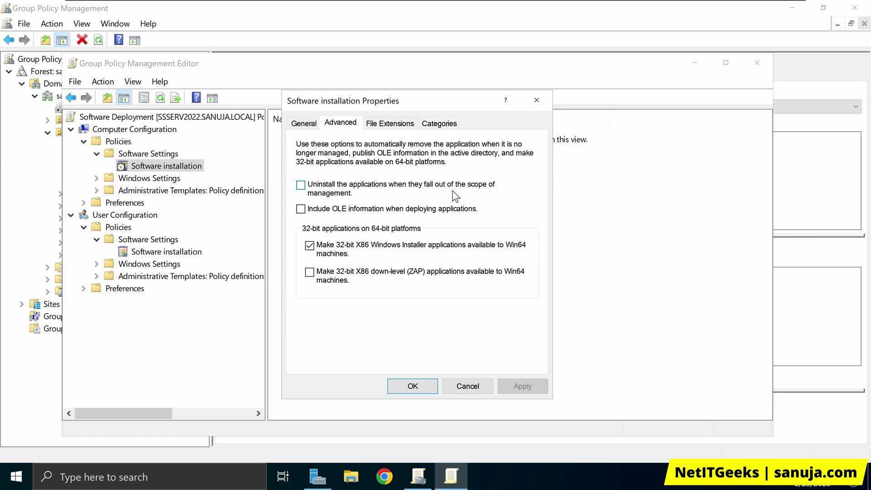
click(336, 191)
drag(461, 106, 618, 117)
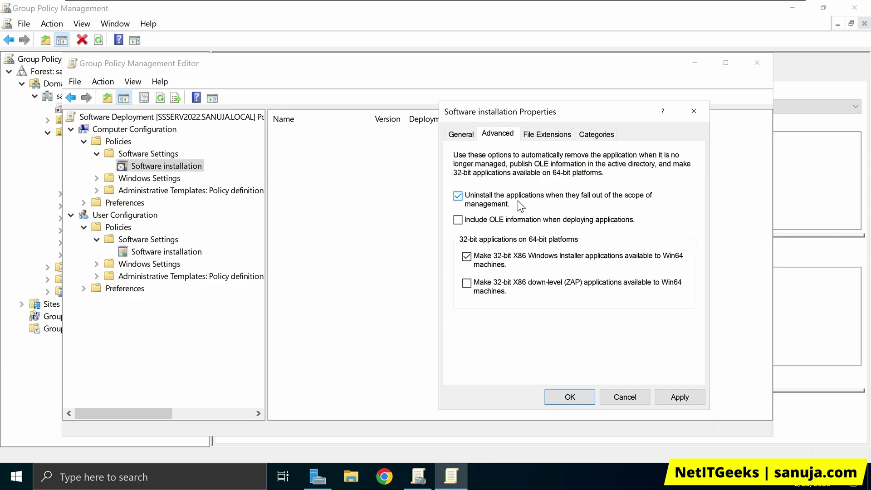
drag(597, 115, 524, 102)
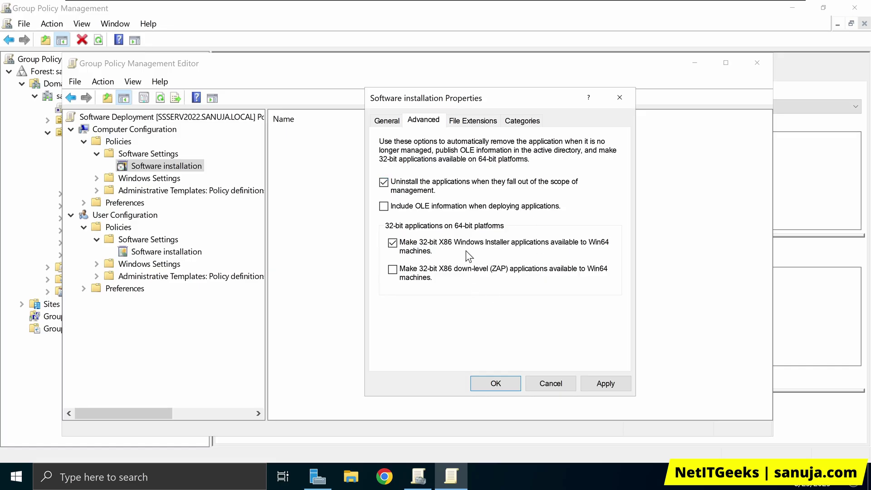
- Examine the file extension precedence settings and the list of selectable file extensions
click(479, 120)
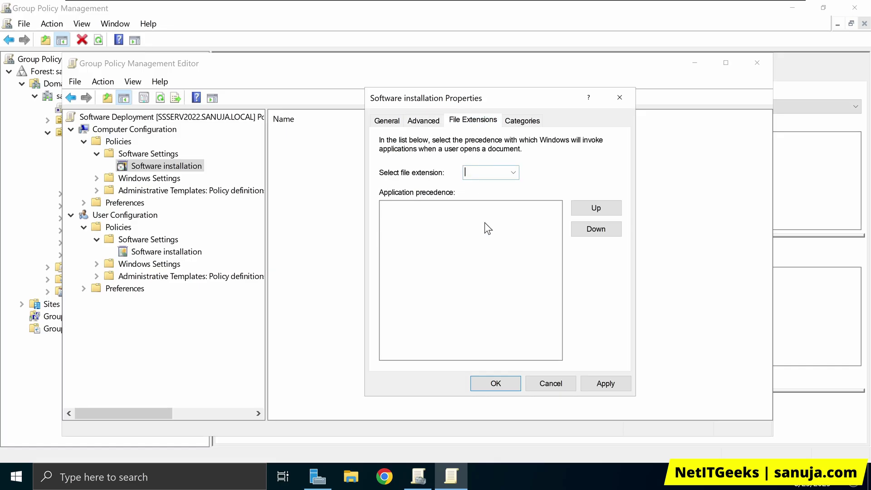
click(513, 172)
click(511, 173)
click(513, 173)
click(513, 173)
- Add a software category named Core for the sanuja.local domain
click(522, 122)
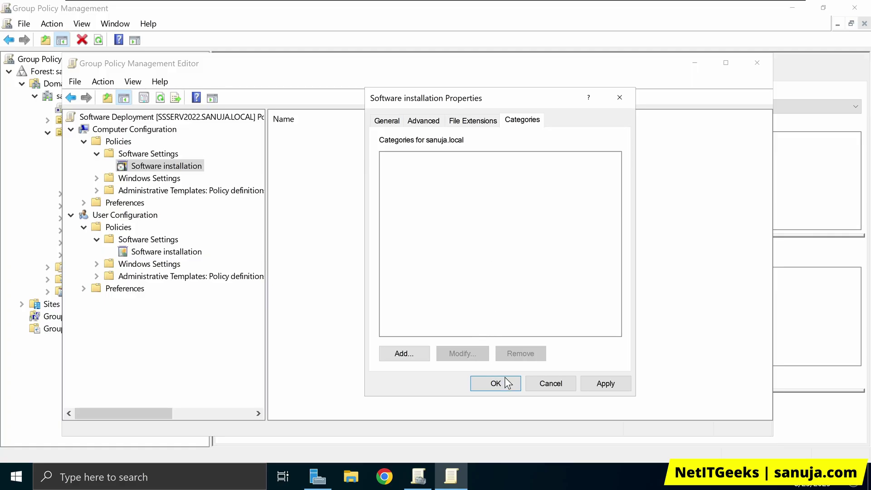
click(402, 353)
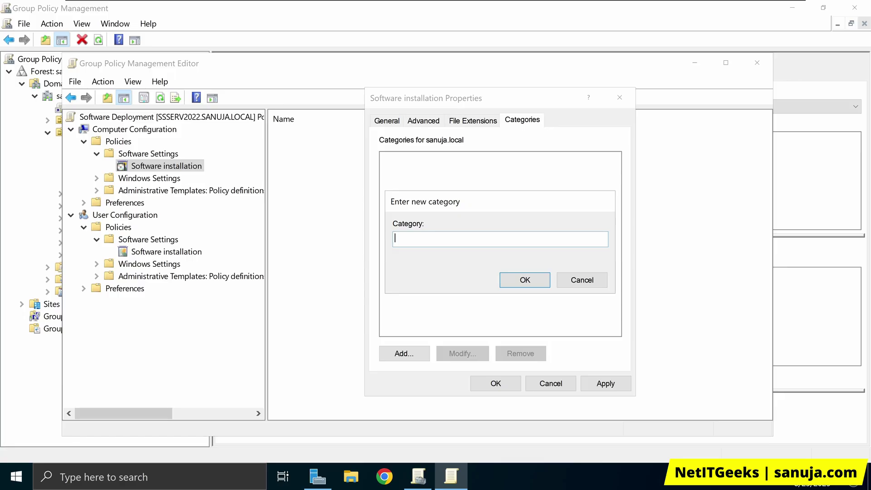
text(zCal)
key(BackSpace)
key(BackSpace)
text(ore)
click(511, 278)
- Add two more software categories named Required and Special
click(400, 356)
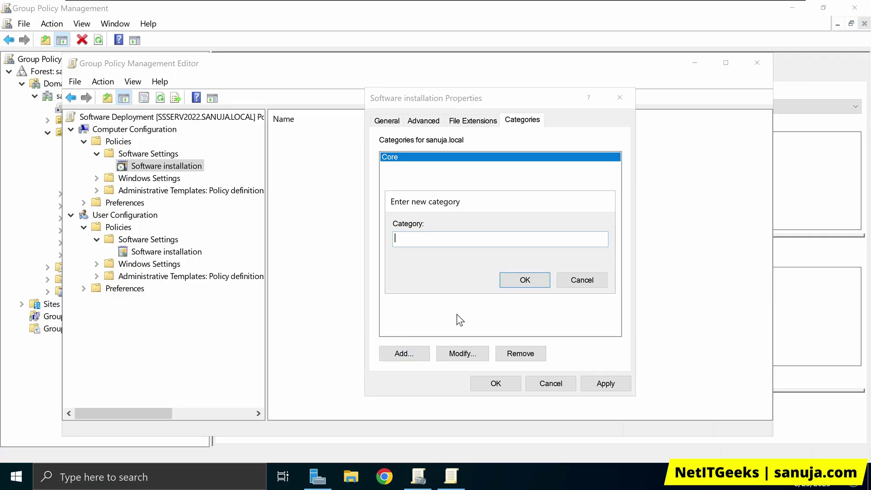
text(.)
text(Required)
click(522, 282)
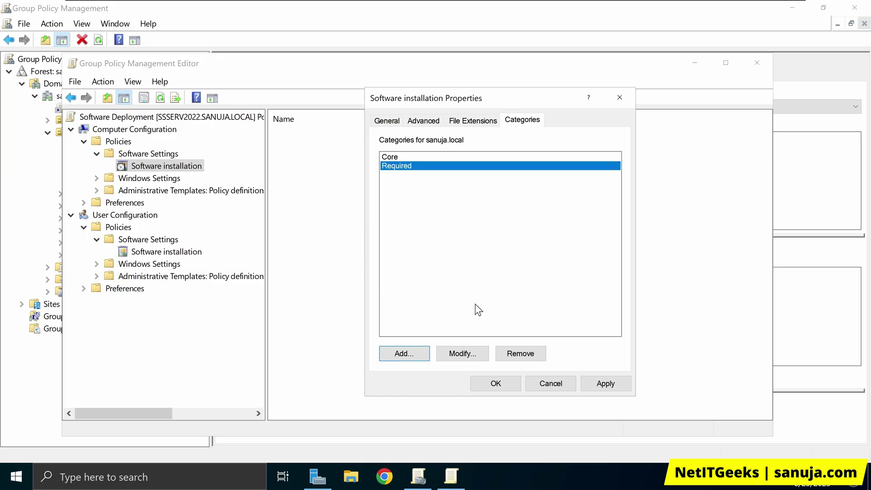
click(417, 354)
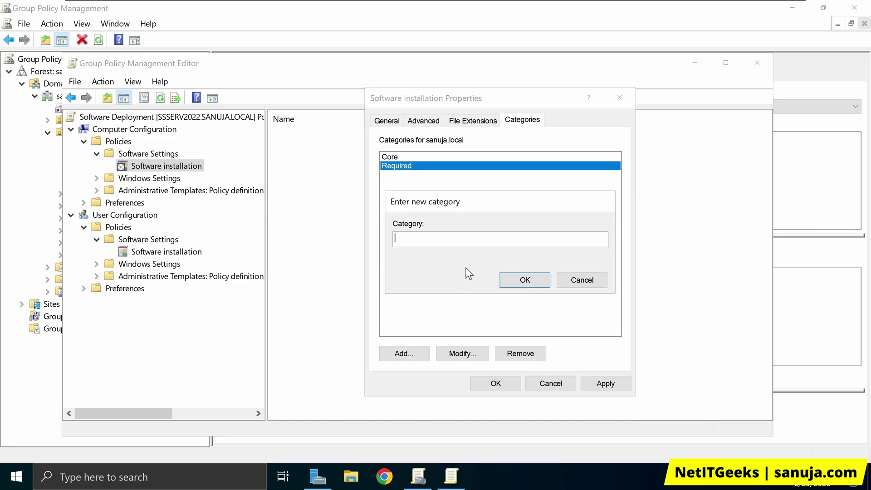
text(Special)
key(Return)
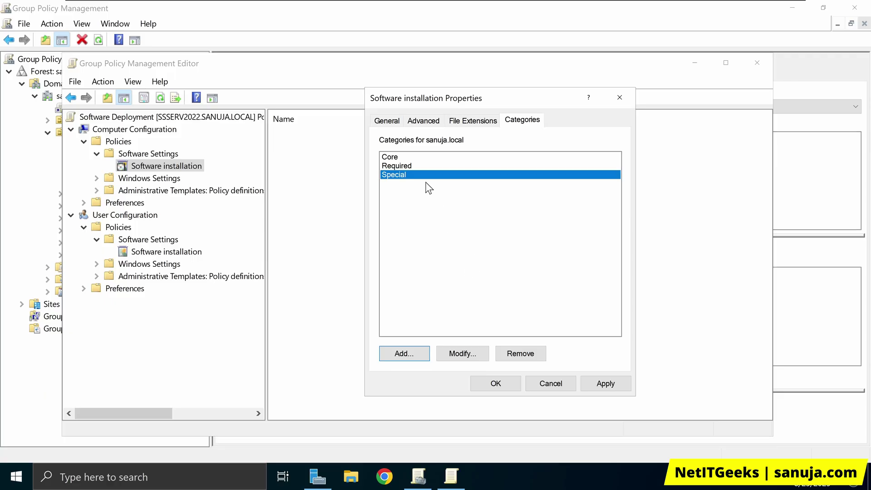
- Recheck the general, advanced, file extension and category settings, and apply the Software installation property changes
click(415, 160)
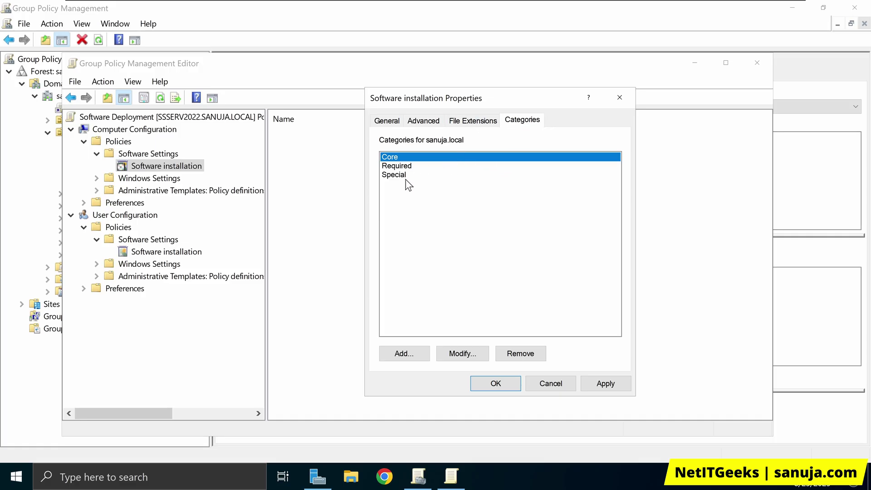
click(423, 124)
click(376, 121)
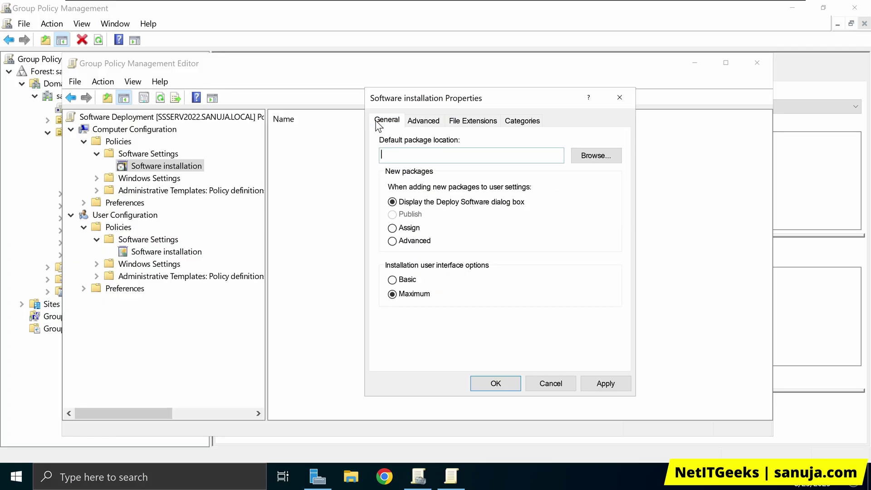
click(410, 121)
click(467, 121)
click(519, 122)
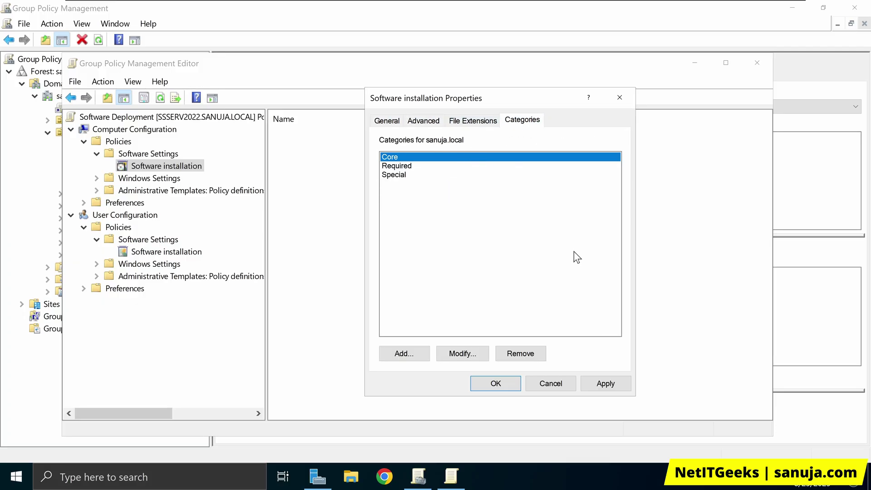
click(614, 384)
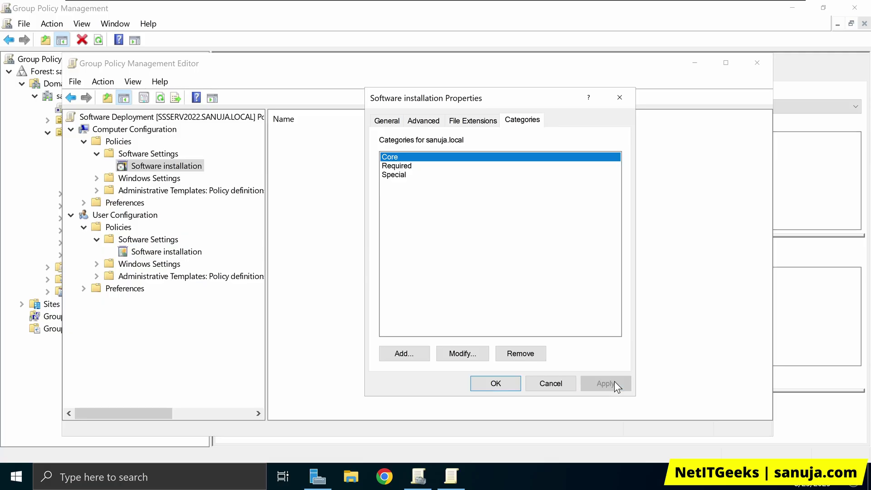
click(495, 383)
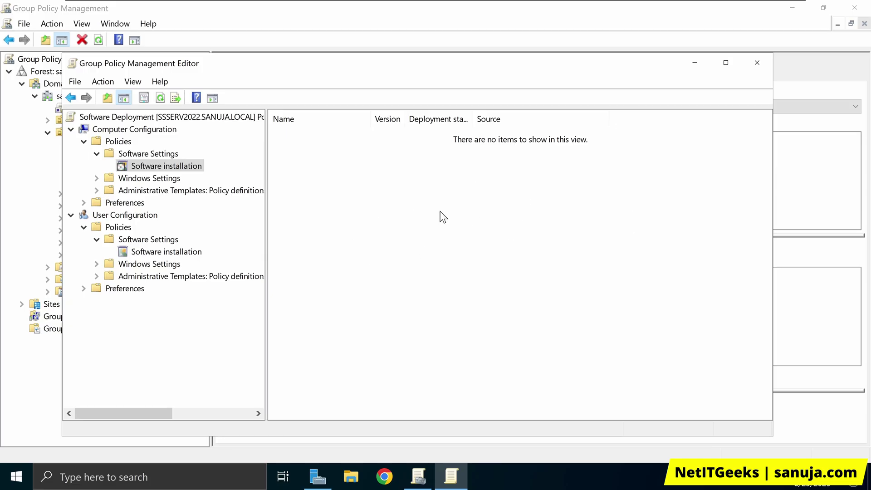
- Start a new Computer Configuration software package from Firefox Setup 142.0.msi in the \\ssserv2022\SH_Managers\Install_Packages network folder
click(165, 155)
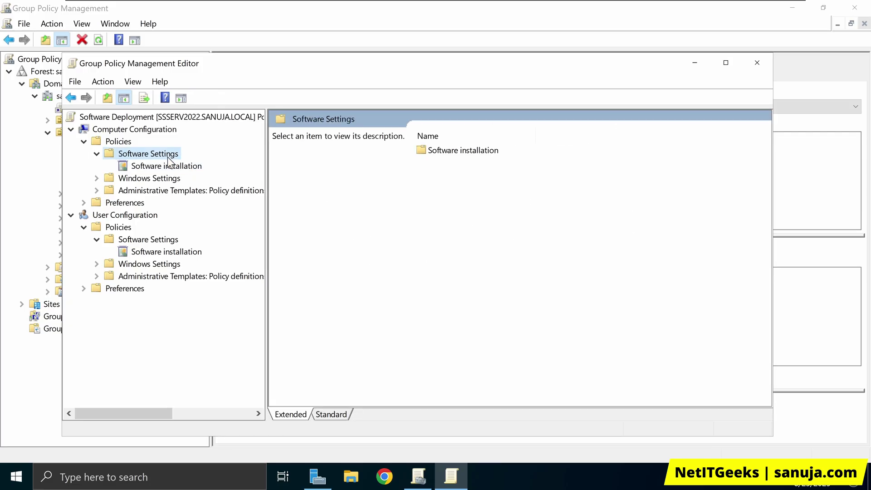
click(184, 166)
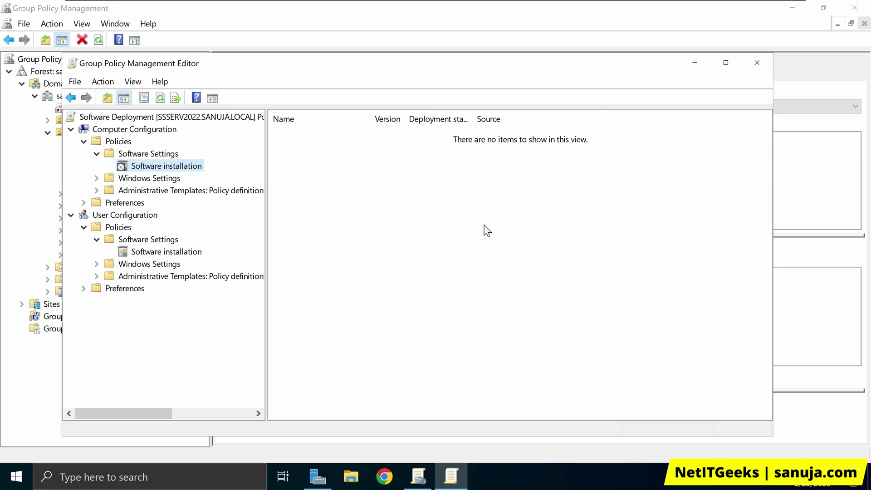
right_click(432, 202)
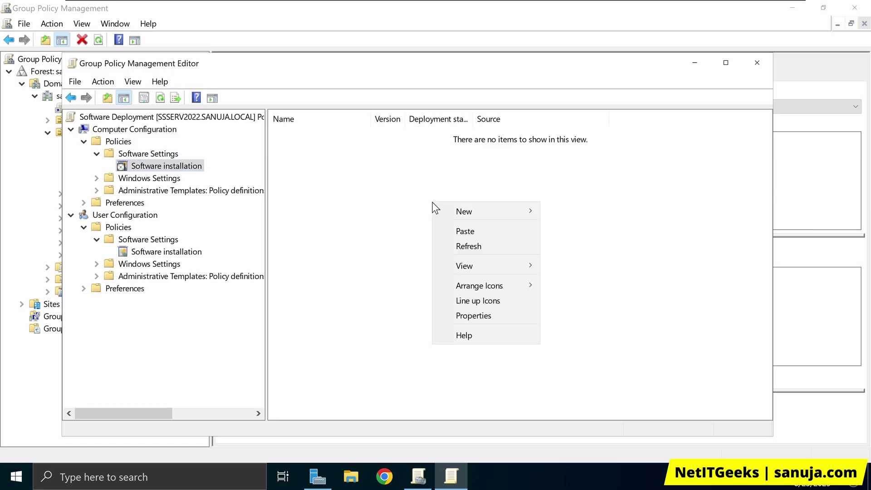
mouse_move(469, 209)
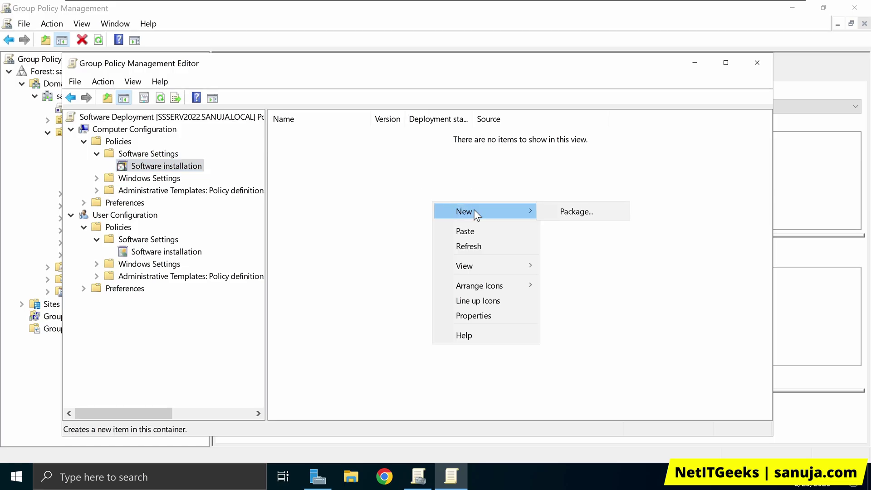
click(599, 213)
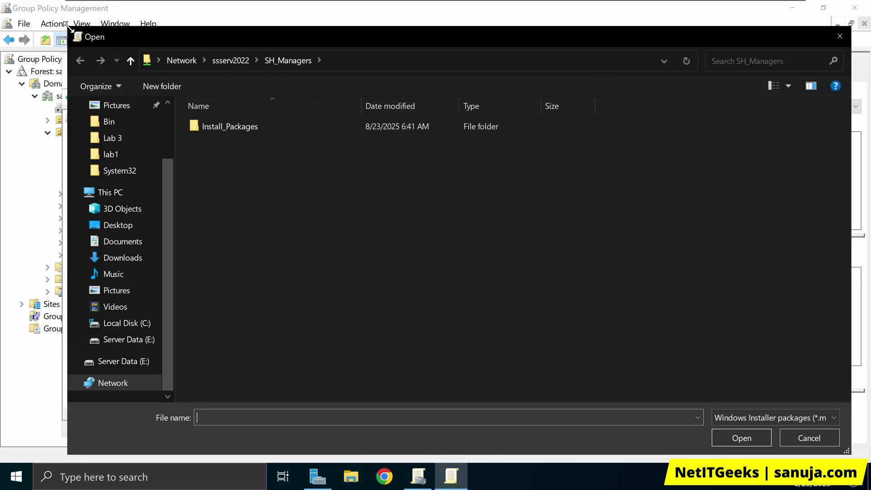
drag(67, 26, 270, 142)
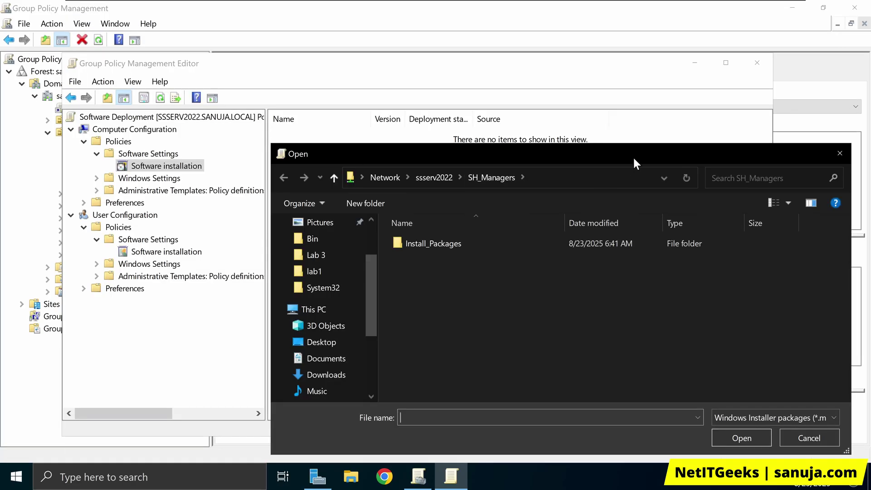
click(587, 174)
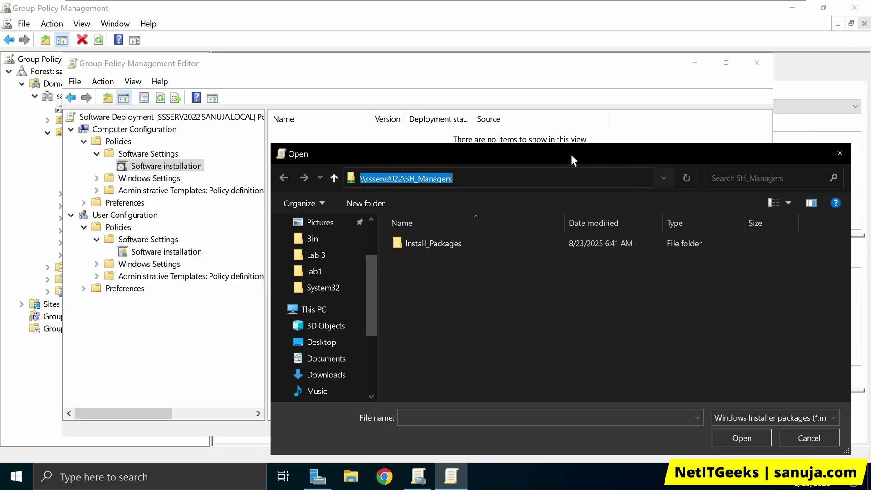
drag(570, 153, 556, 126)
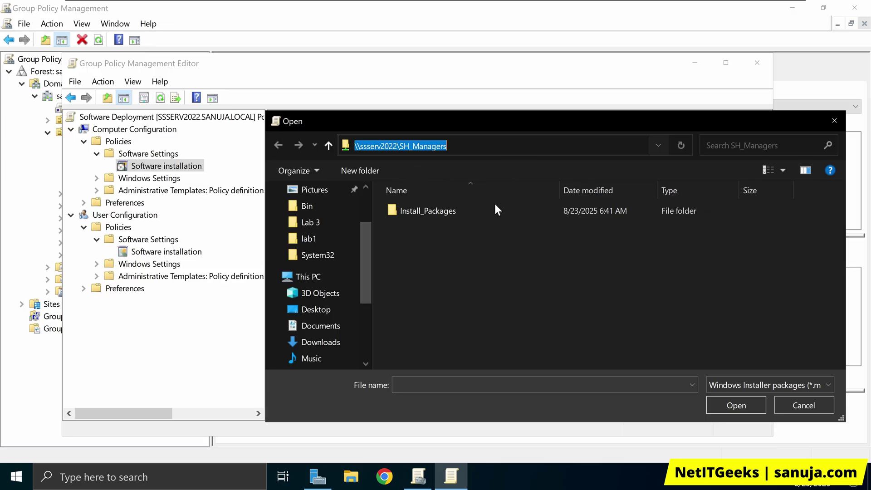
double_click(437, 211)
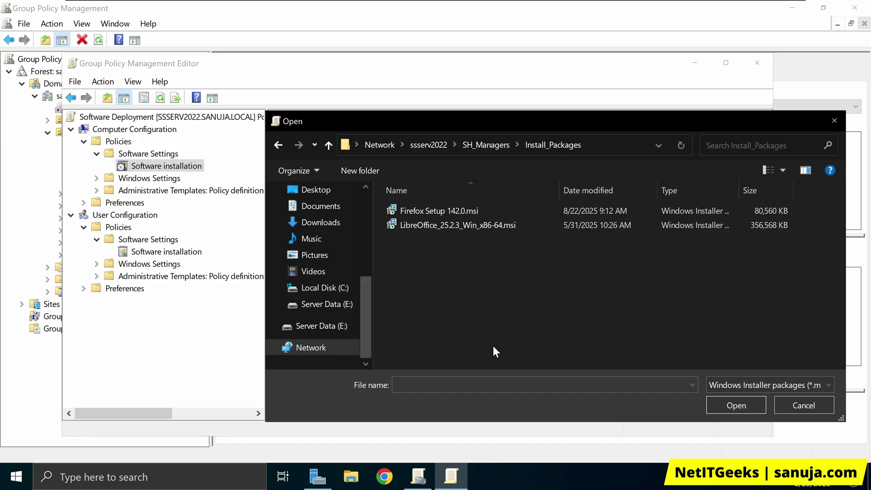
click(457, 209)
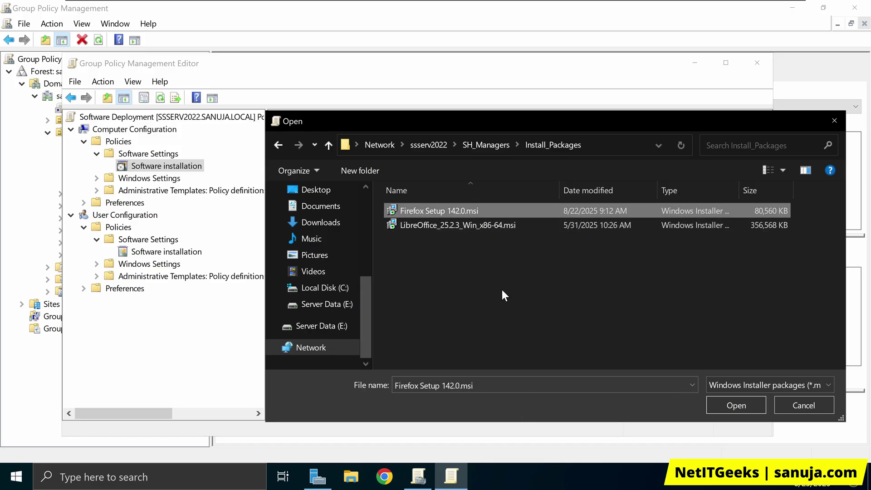
click(736, 405)
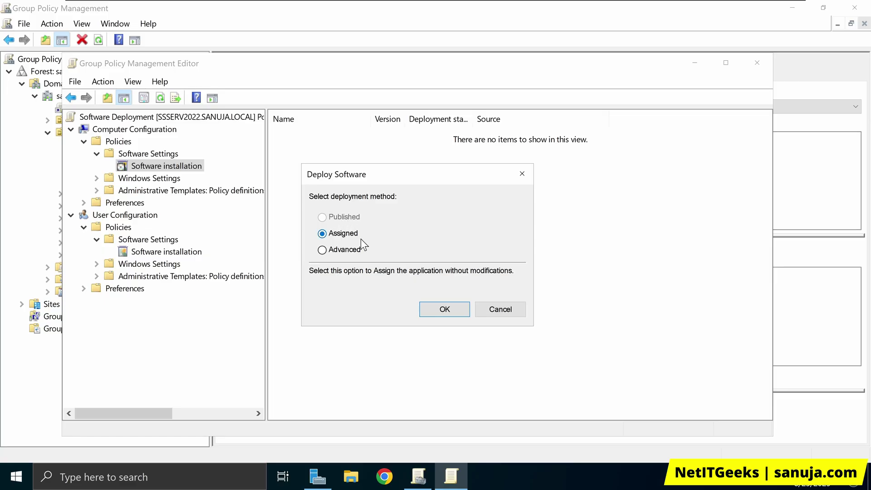
- Compare the Assigned and Advanced deployment methods, and deploy the Firefox package as Assigned
click(343, 251)
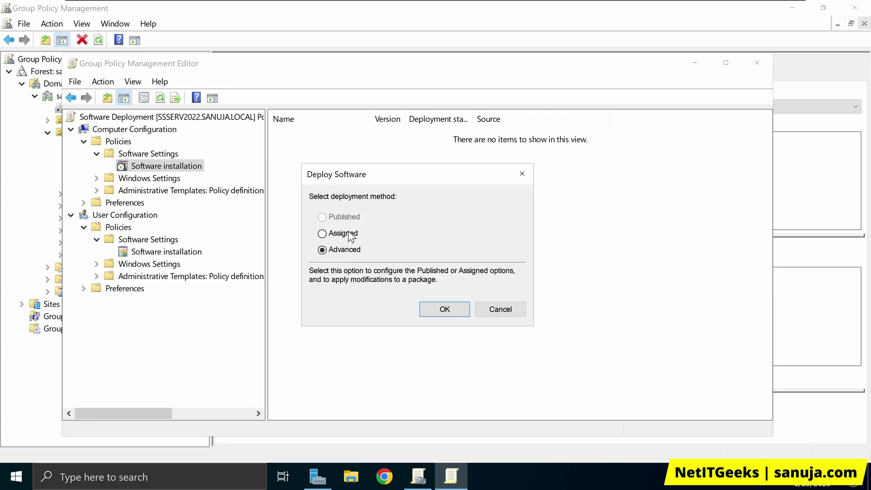
click(343, 235)
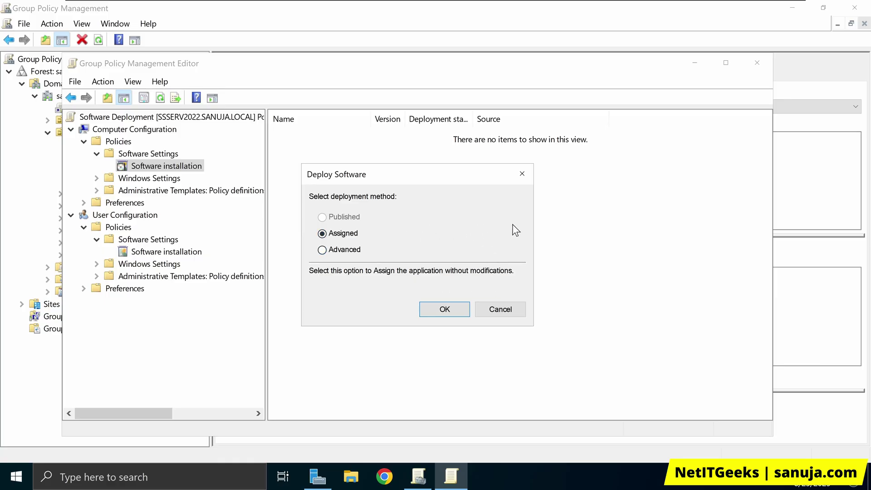
click(353, 249)
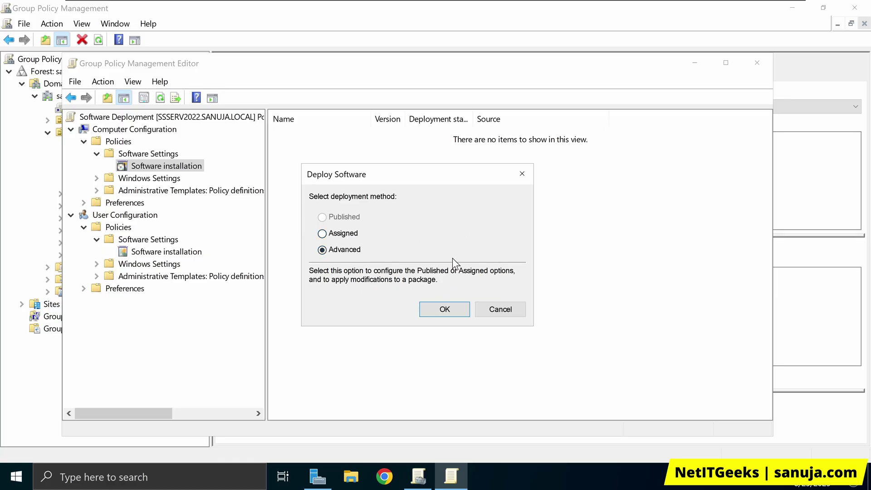
click(353, 233)
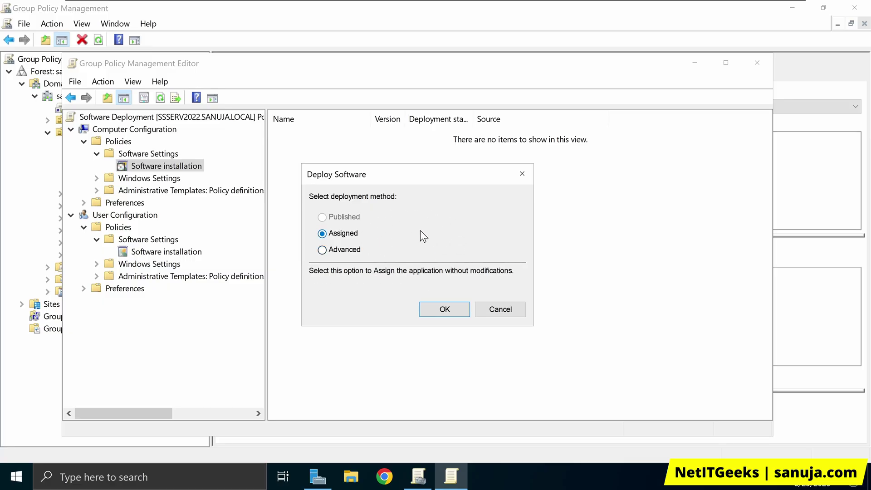
click(354, 249)
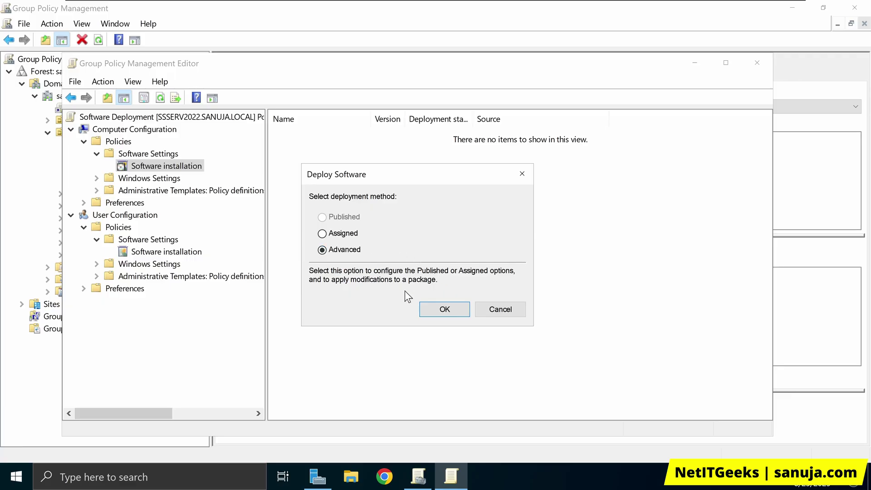
click(342, 235)
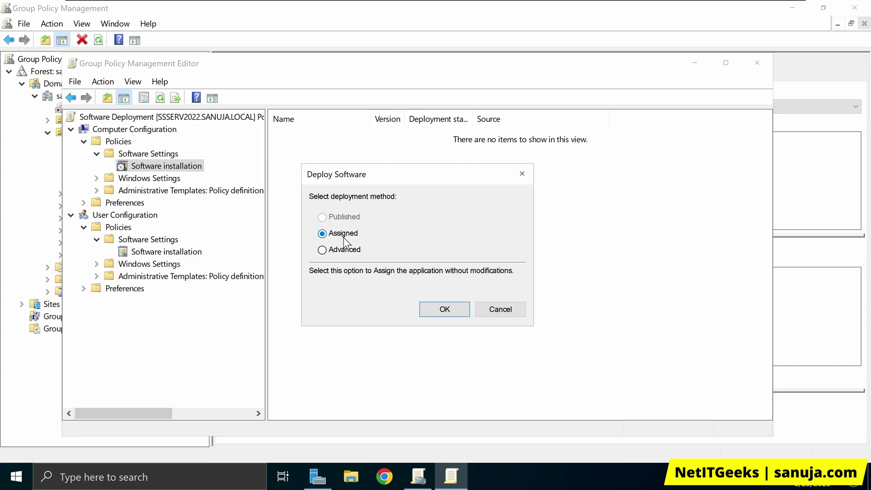
click(458, 311)
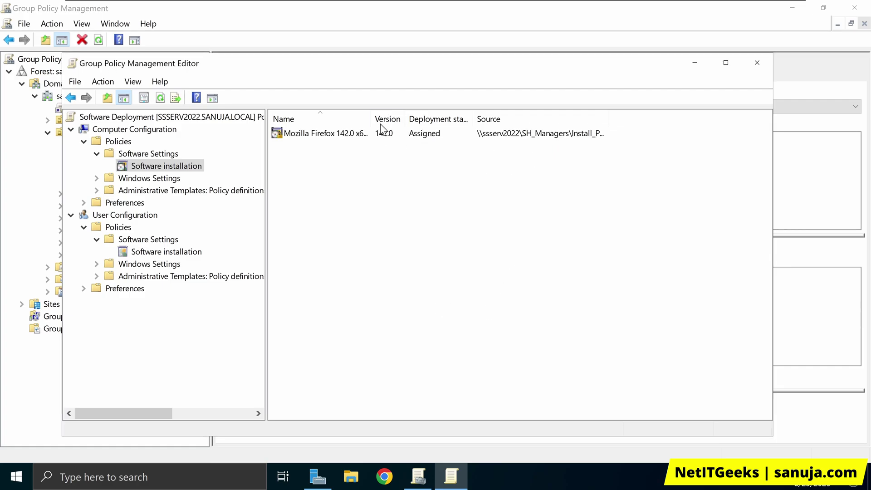
- Widen the package list's Name column to fit the full name, and move the editor window to uncover the Group Policy Management tree
drag(371, 116, 403, 116)
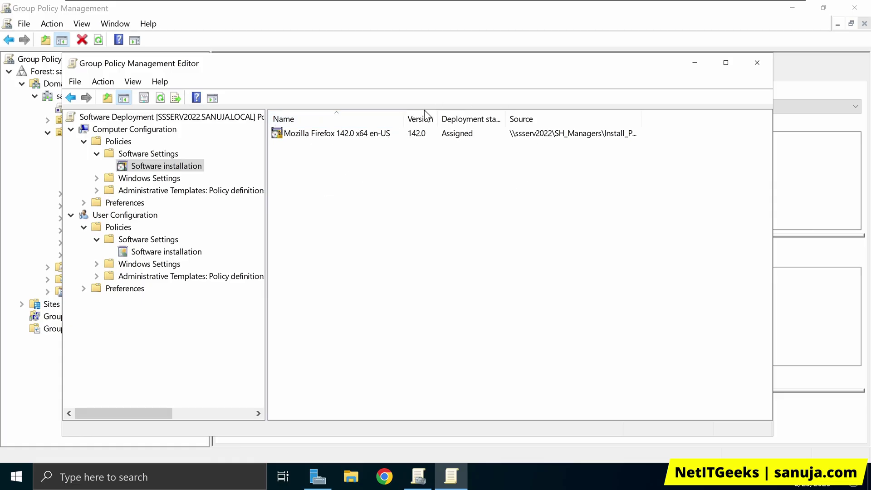
drag(466, 69, 562, 79)
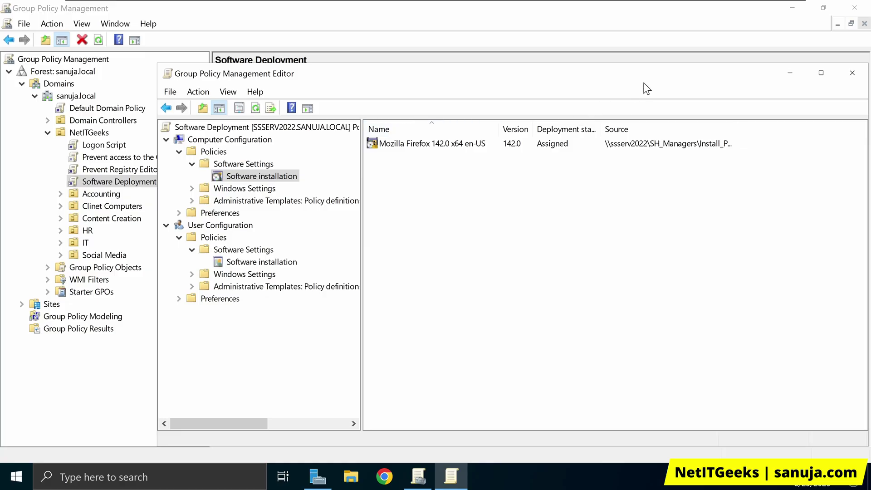
drag(691, 85, 678, 72)
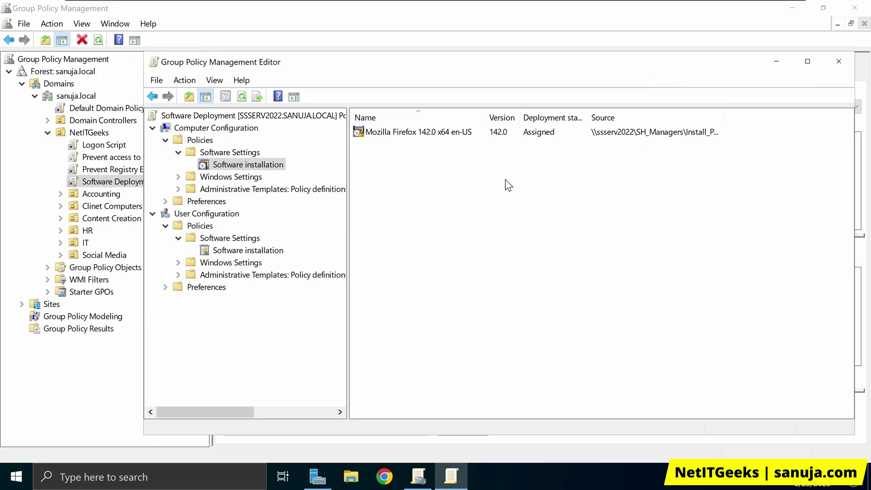
- Open the Mozilla Firefox package's properties and review its general information and deployment options
click(436, 133)
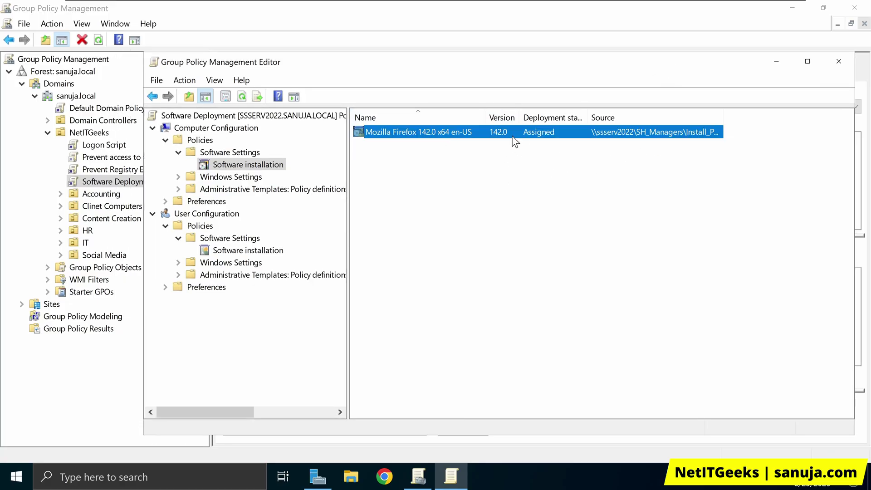
right_click(427, 129)
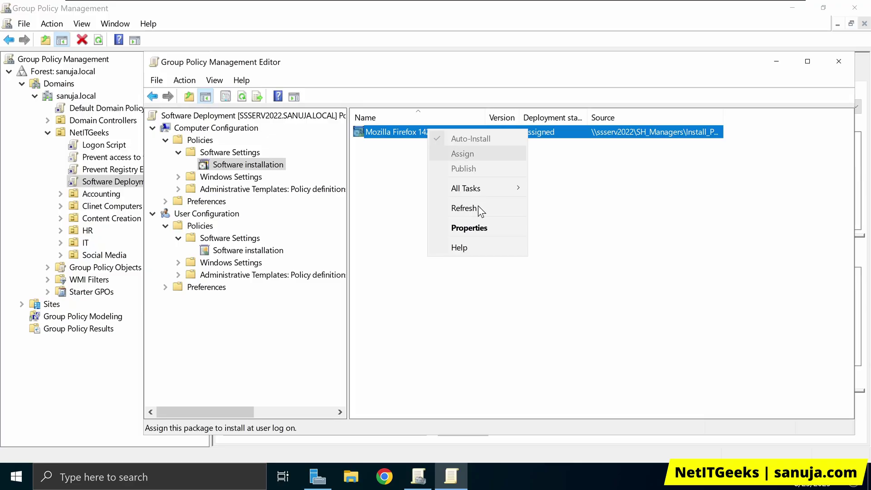
click(483, 232)
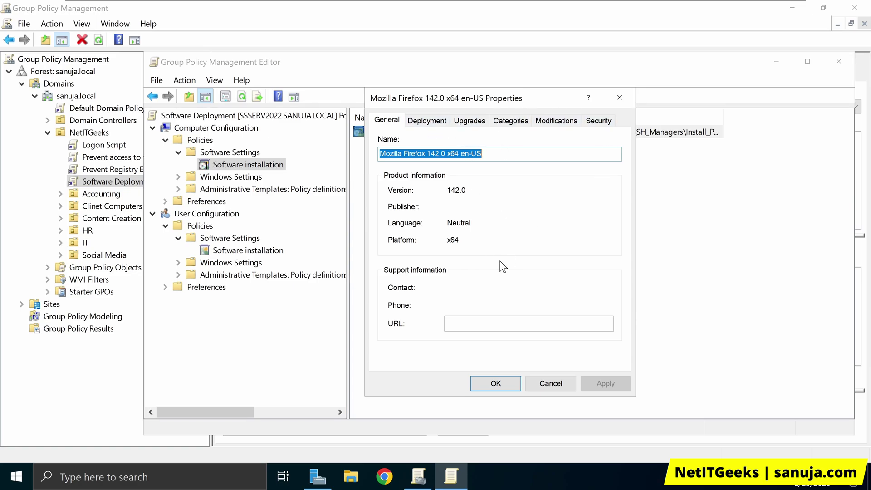
click(434, 121)
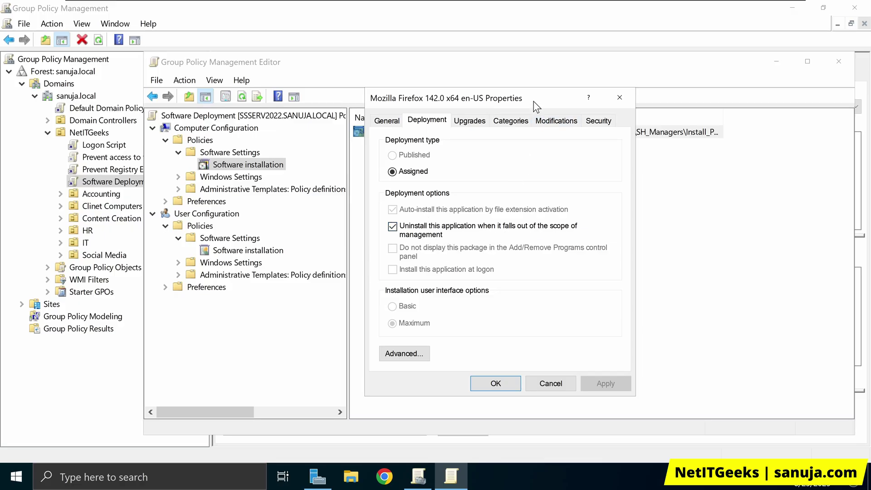
drag(532, 102, 649, 105)
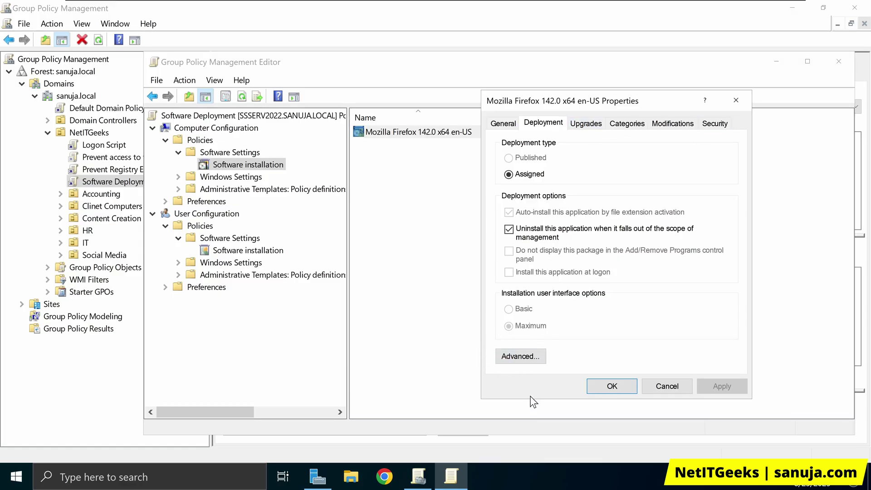
- Examine the Firefox package's advanced deployment options, including ignoring language when deploying, and cancel without saving
click(521, 357)
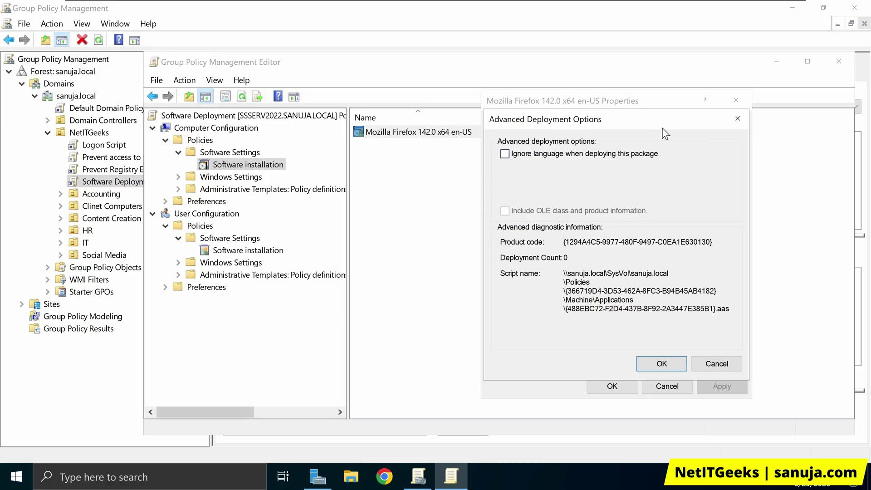
drag(526, 188, 711, 131)
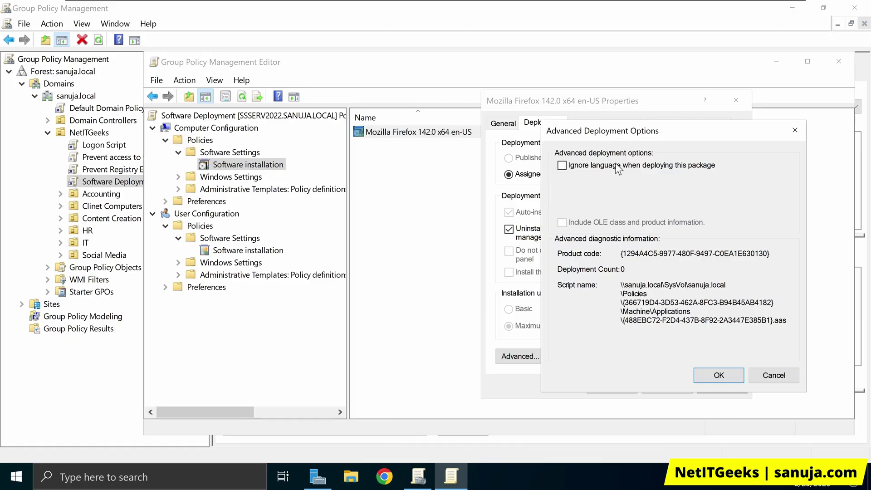
click(562, 165)
click(785, 374)
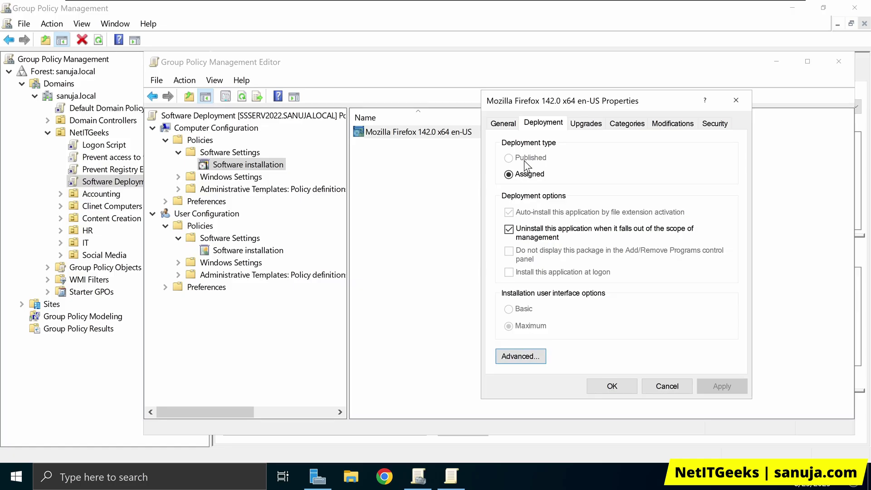
click(531, 355)
- Review the Firefox package's upgrade settings and close its properties
click(591, 127)
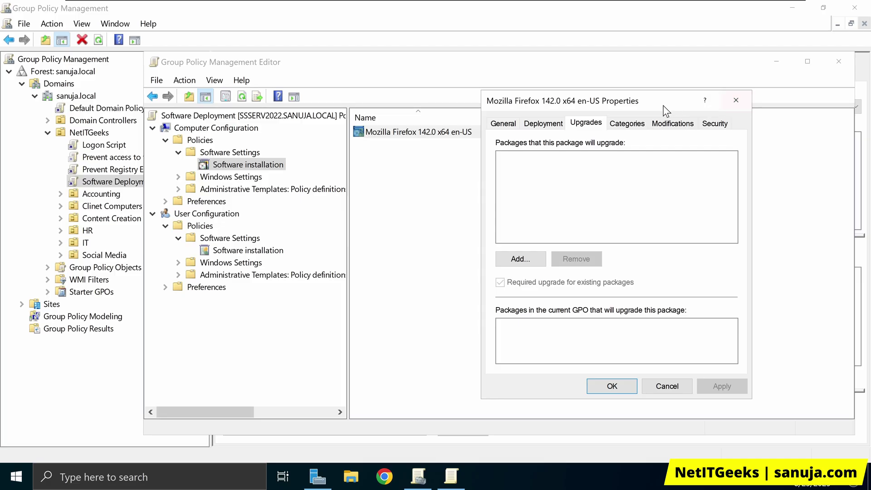
drag(664, 109, 616, 195)
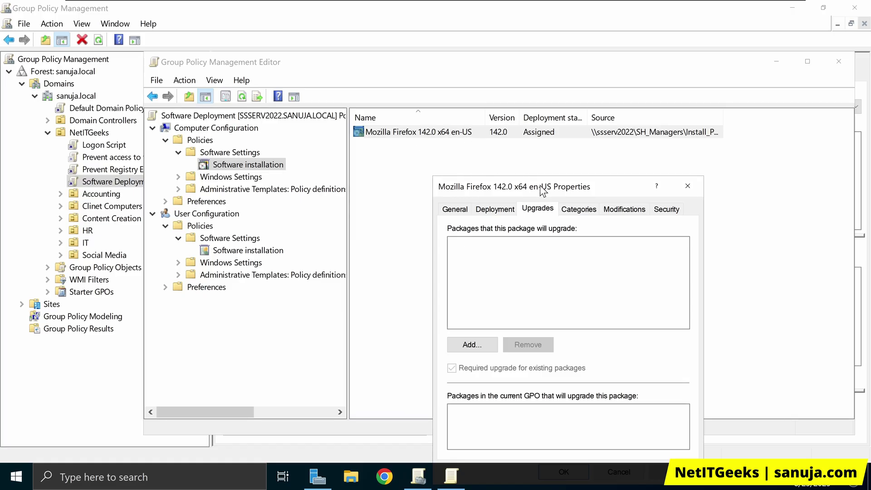
drag(537, 191, 626, 106)
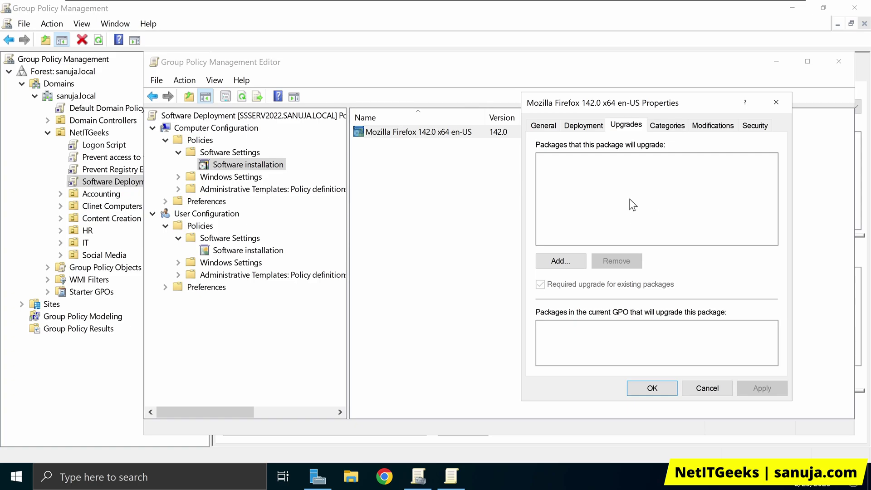
click(787, 111)
- Open the Firefox package's properties and examine the options for adding an upgrade package, cancelling without adding one
right_click(455, 132)
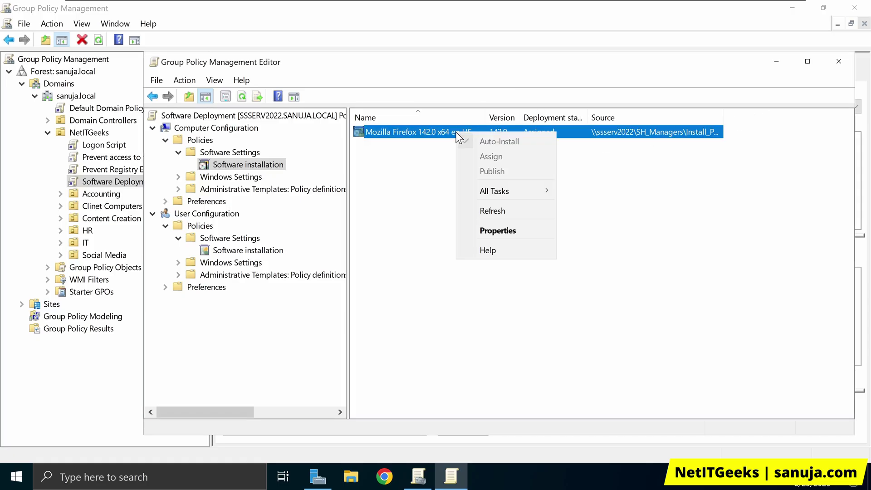
click(409, 135)
right_click(408, 131)
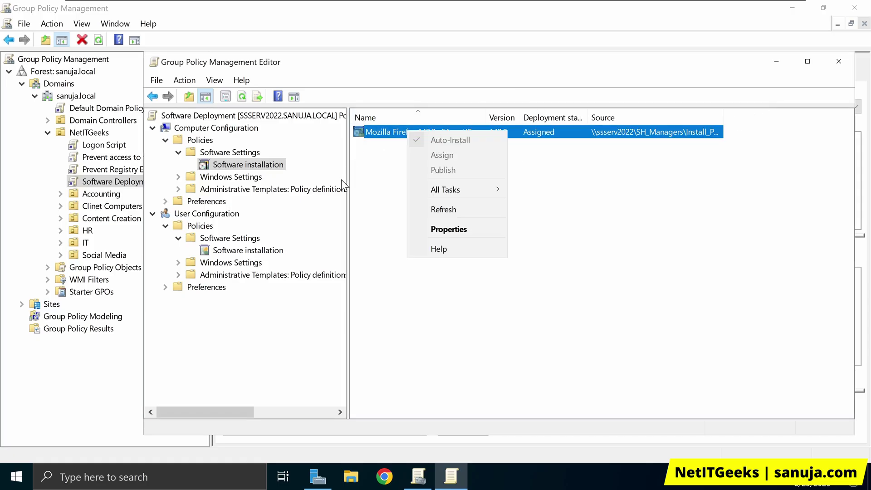
click(461, 231)
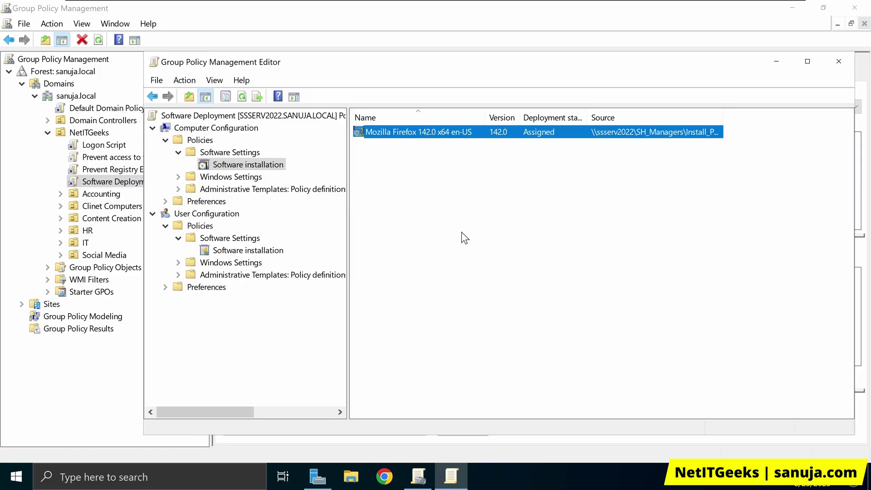
click(633, 127)
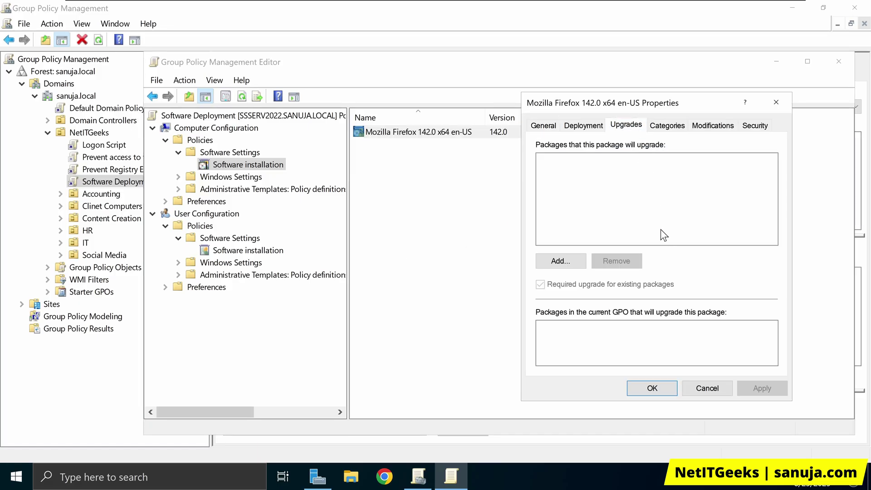
click(571, 263)
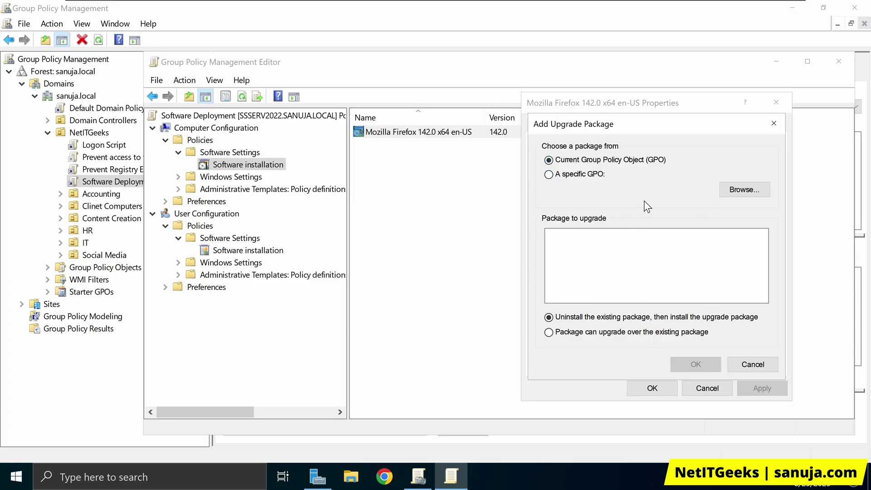
click(753, 365)
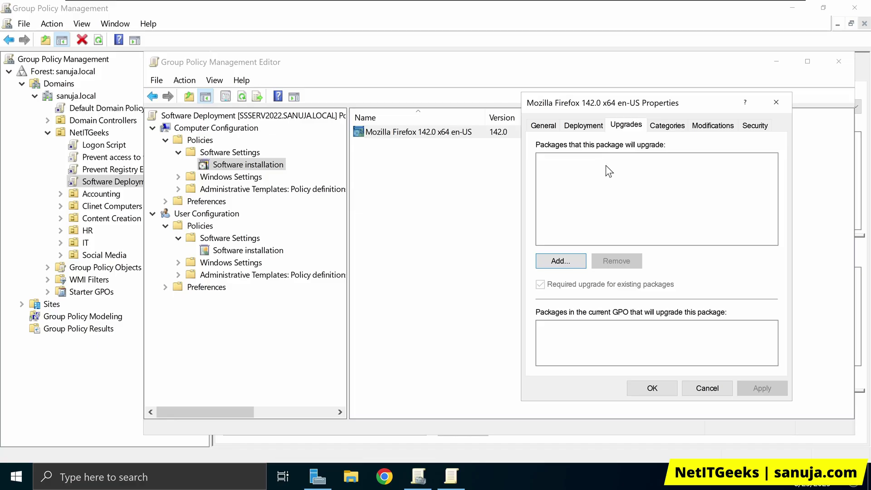
- Review the Firefox package's general information, deployment options and upgrade settings once more
click(544, 127)
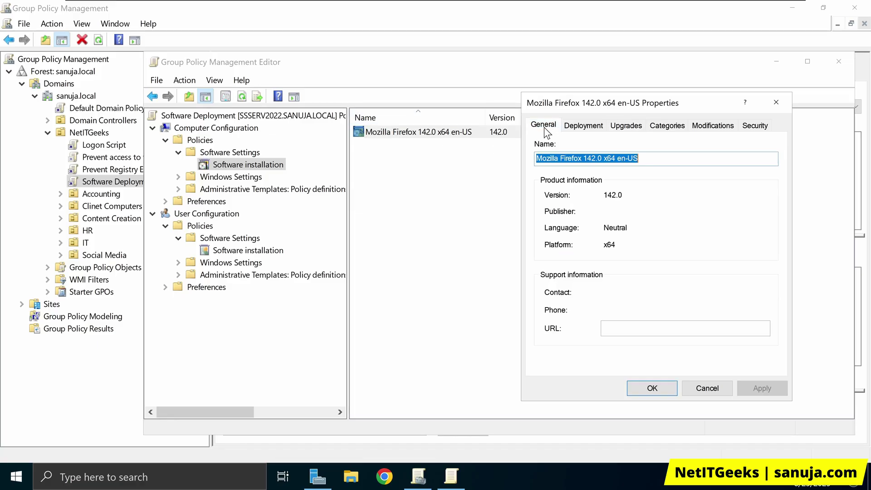
click(585, 125)
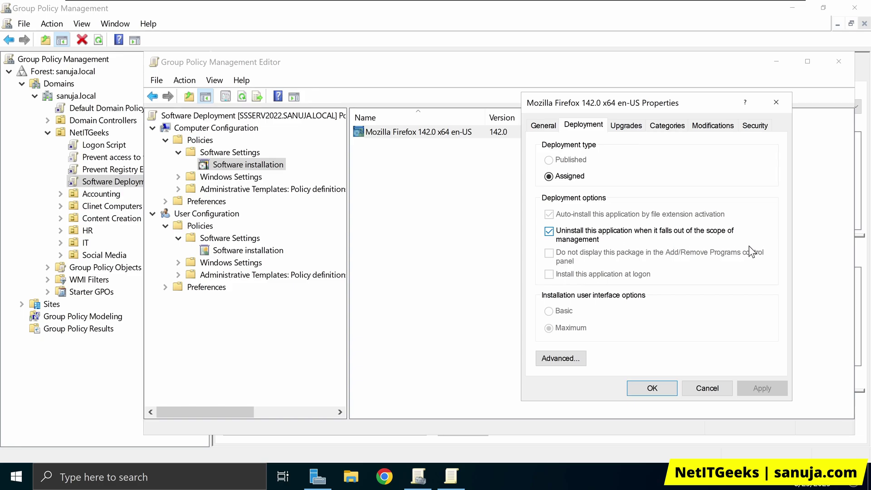
click(635, 127)
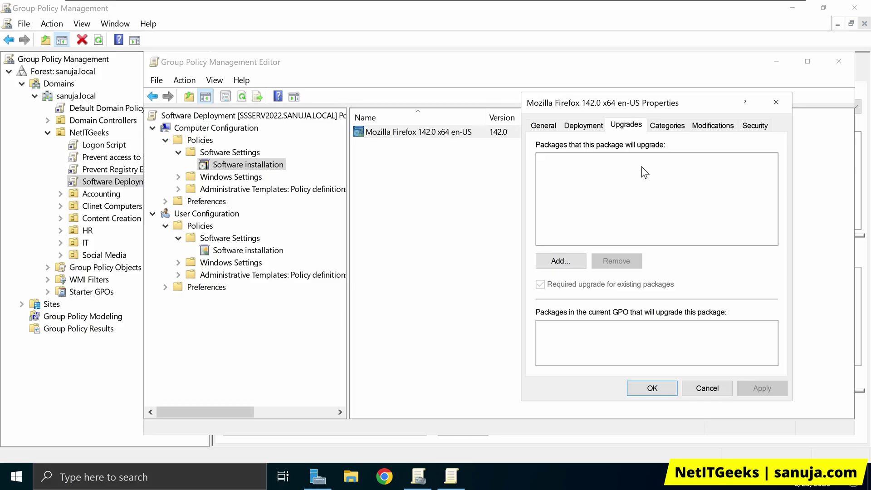
- Add the Required category to the Firefox package's selected categories
click(668, 126)
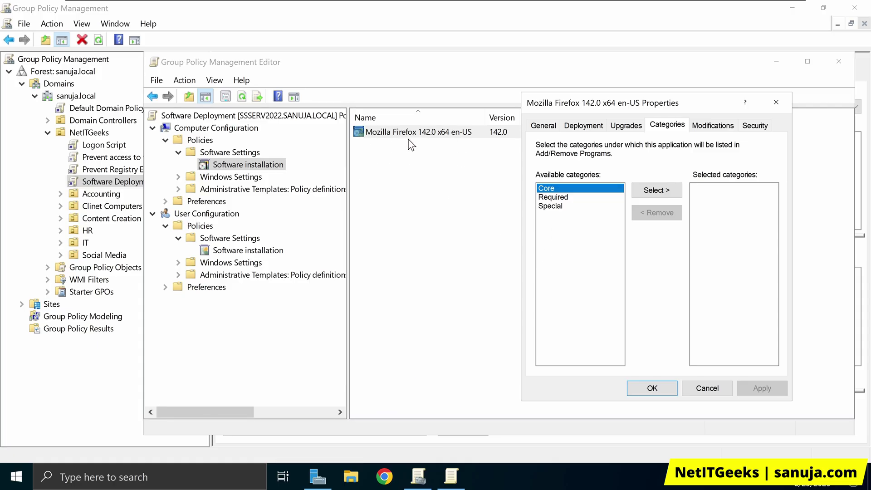
click(562, 198)
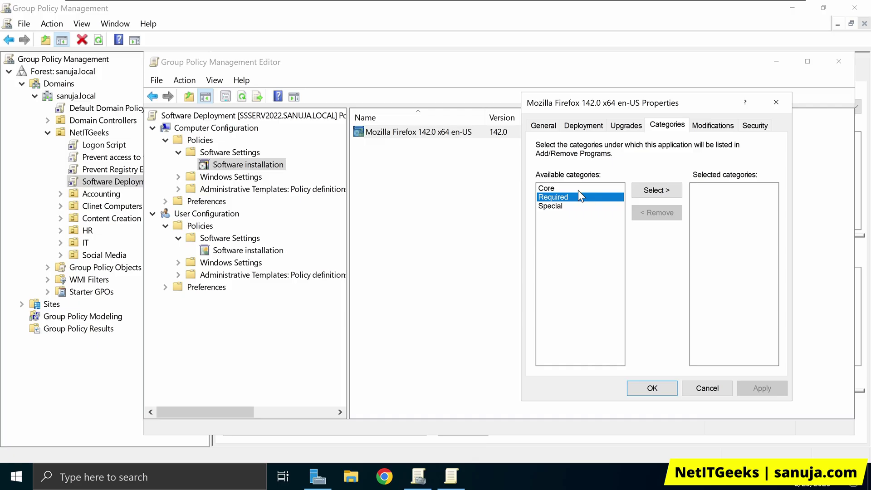
click(663, 190)
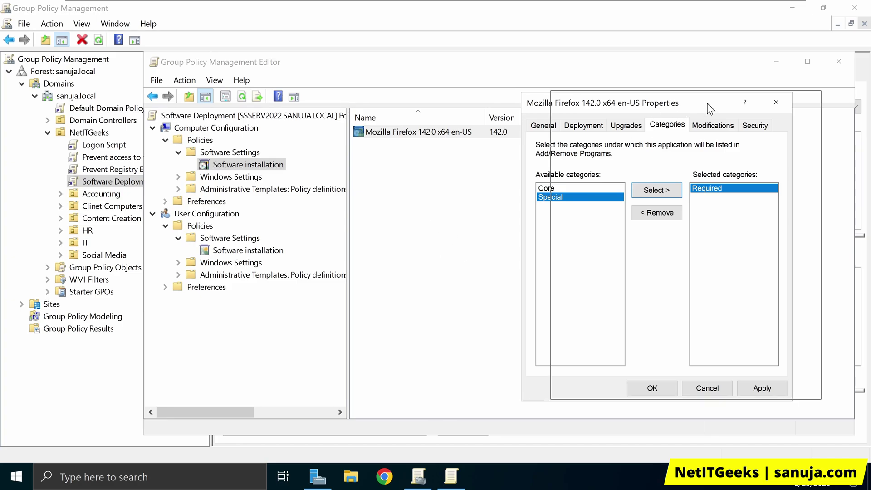
drag(708, 108, 760, 104)
key(Return)
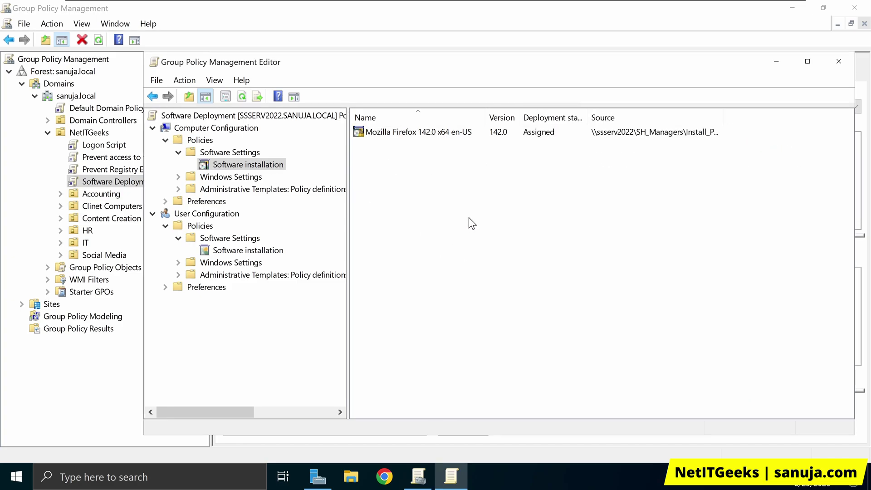
- Review the domain's software categories in the Software installation properties and close them
right_click(474, 209)
click(514, 336)
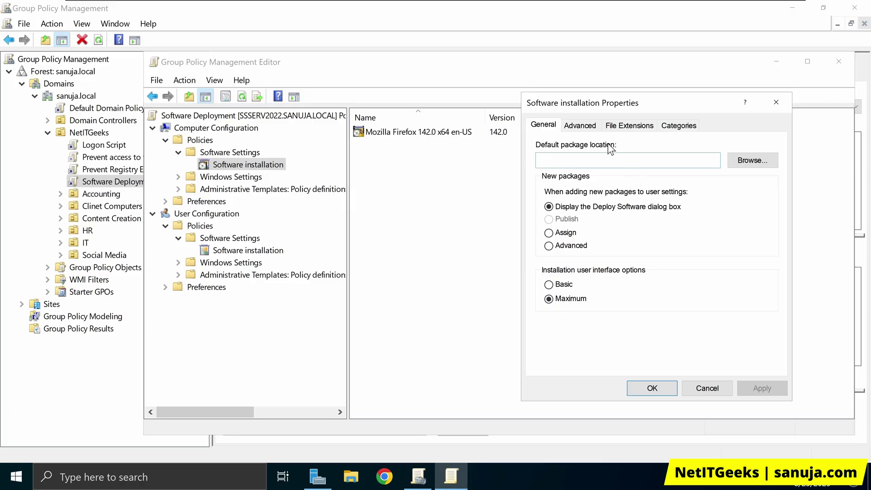
click(676, 127)
drag(705, 112, 425, 119)
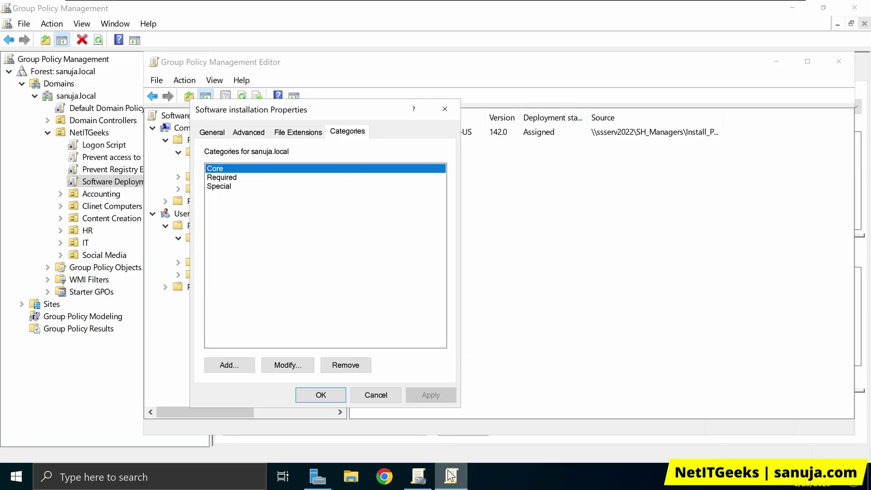
click(418, 476)
click(417, 476)
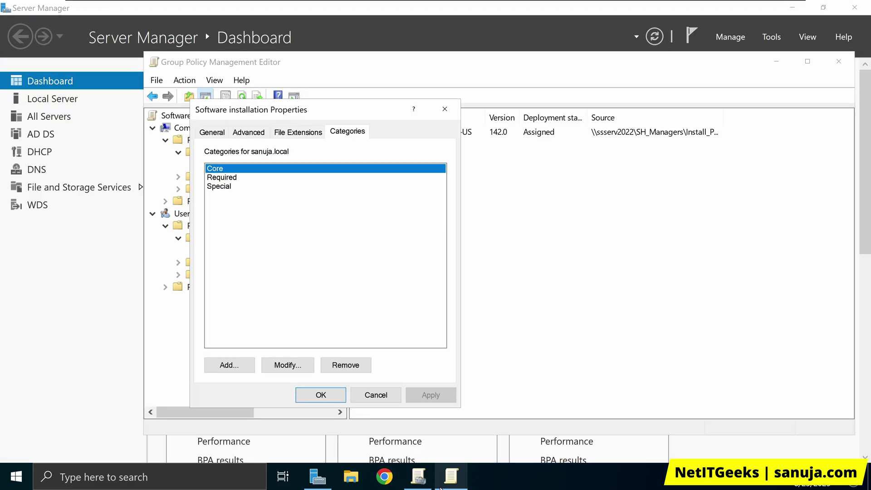
click(446, 110)
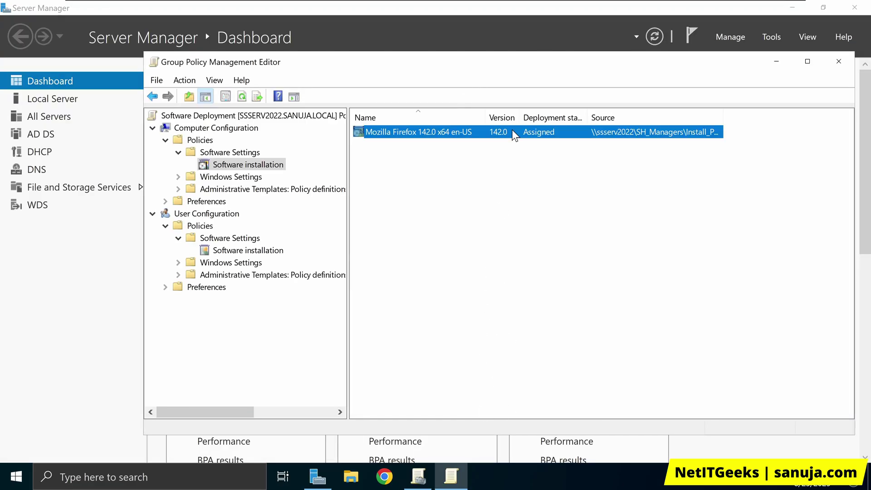
- Check the Firefox package's selected categories and compare them with the category list in the Software installation properties
right_click(513, 131)
click(555, 227)
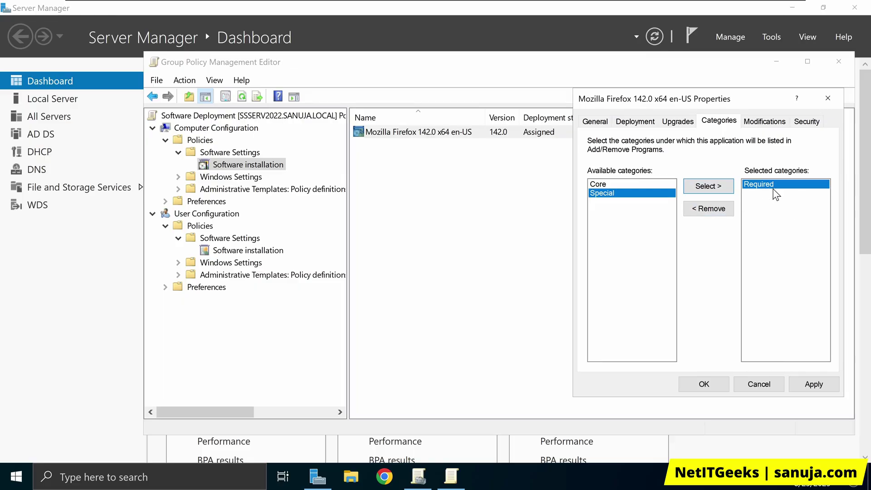
key(Escape)
right_click(444, 234)
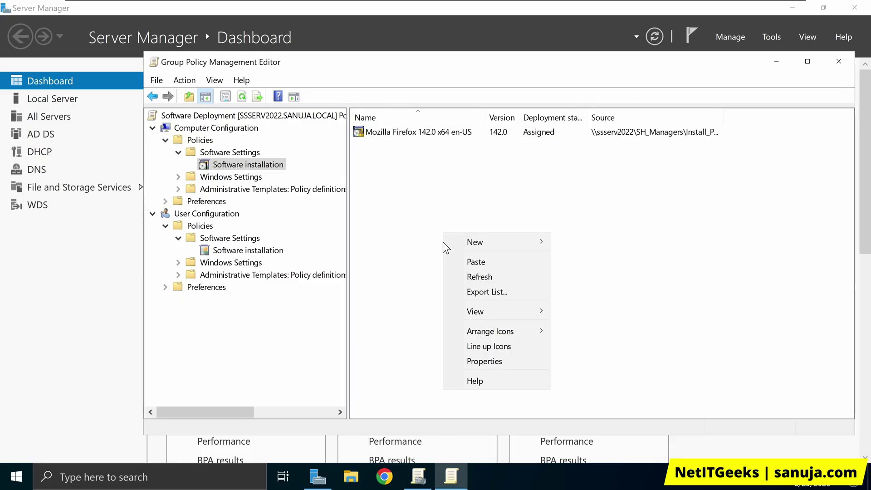
click(484, 362)
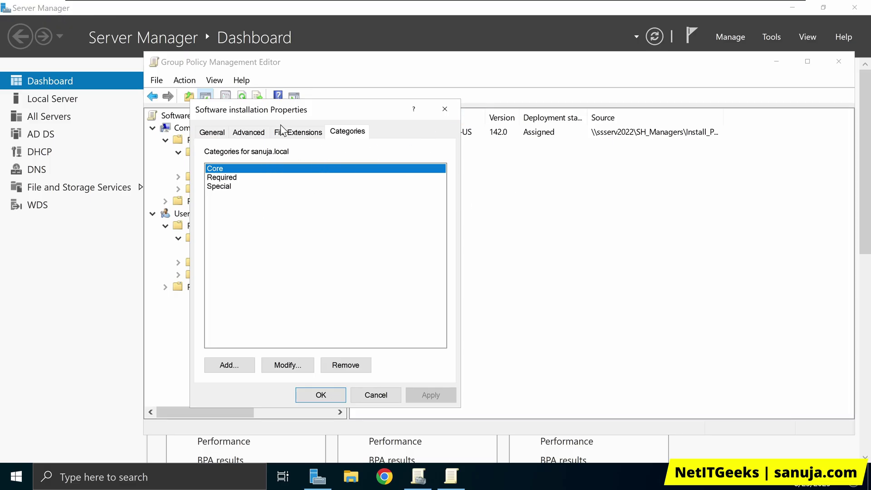
click(445, 109)
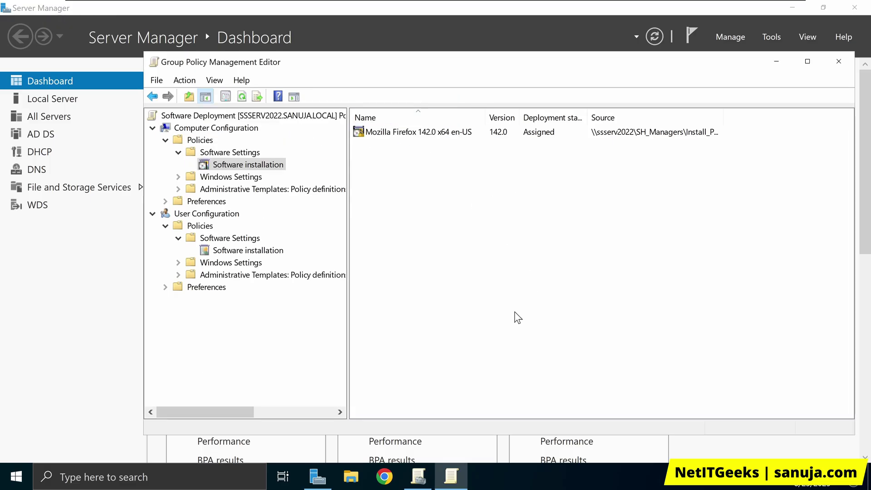
- Bring the Group Policy windows and the Firefox package's properties back into view and review the package's modifications
click(465, 478)
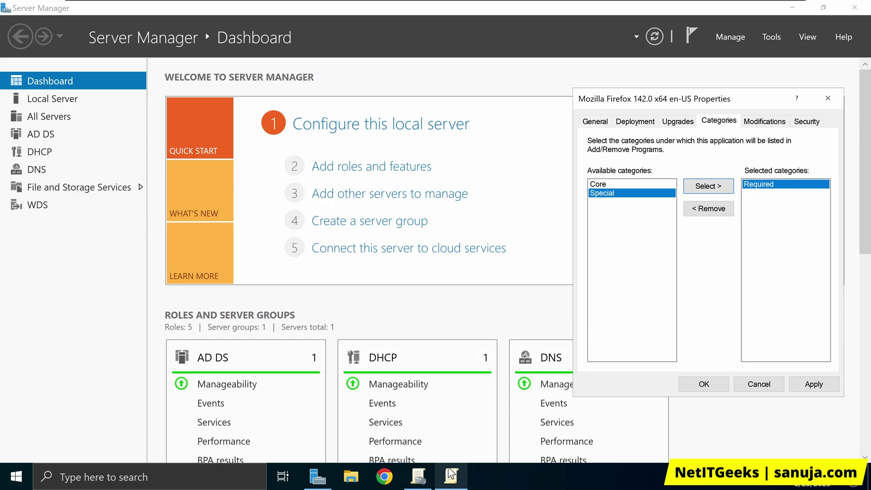
click(432, 475)
click(452, 475)
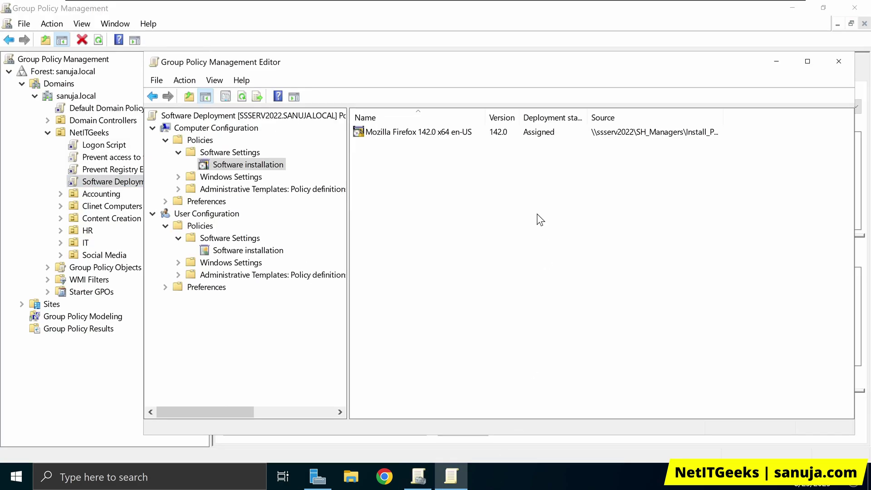
right_click(521, 187)
right_click(449, 128)
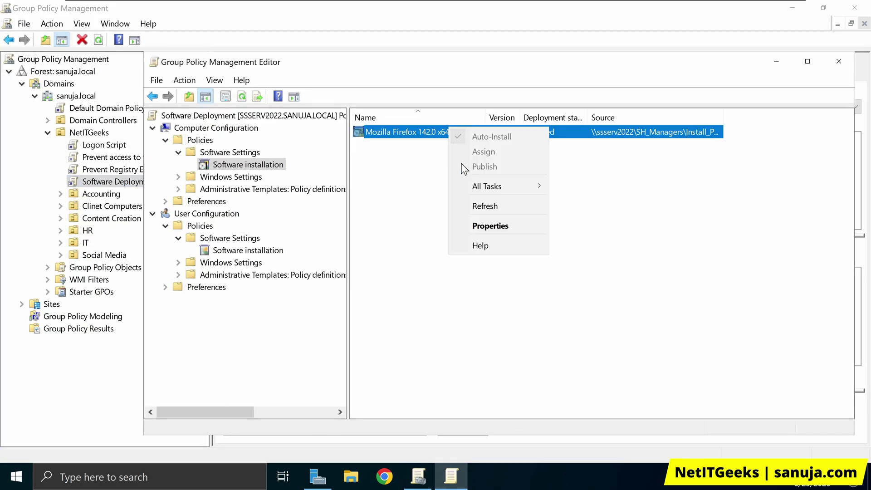
click(487, 227)
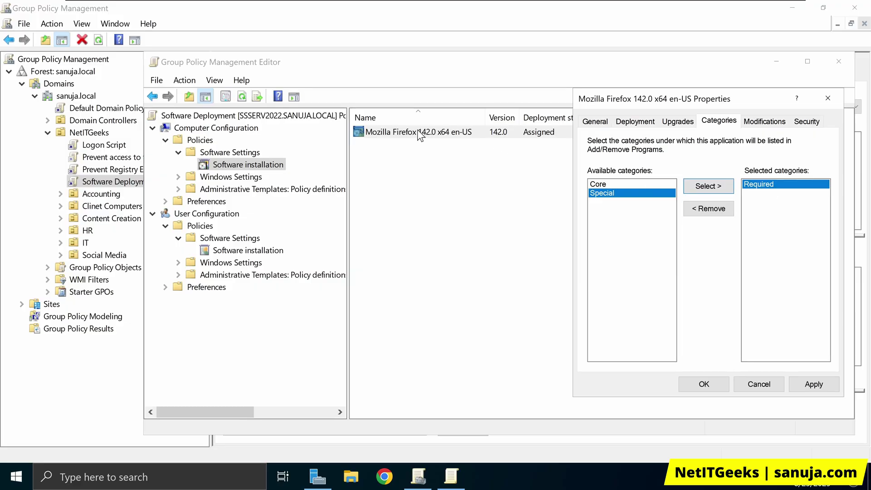
click(765, 123)
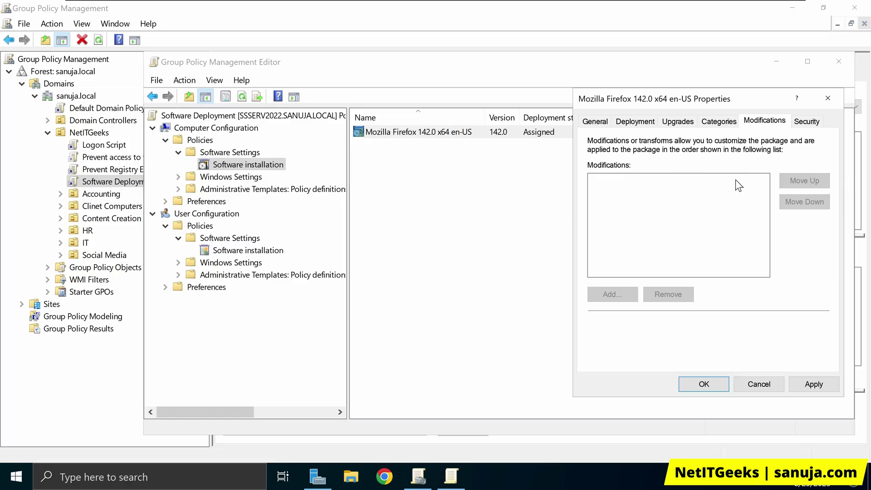
- Examine the Firefox package's security permissions for Authenticated Users, Domain Admins, Enterprise Admins and the other listed groups
click(806, 120)
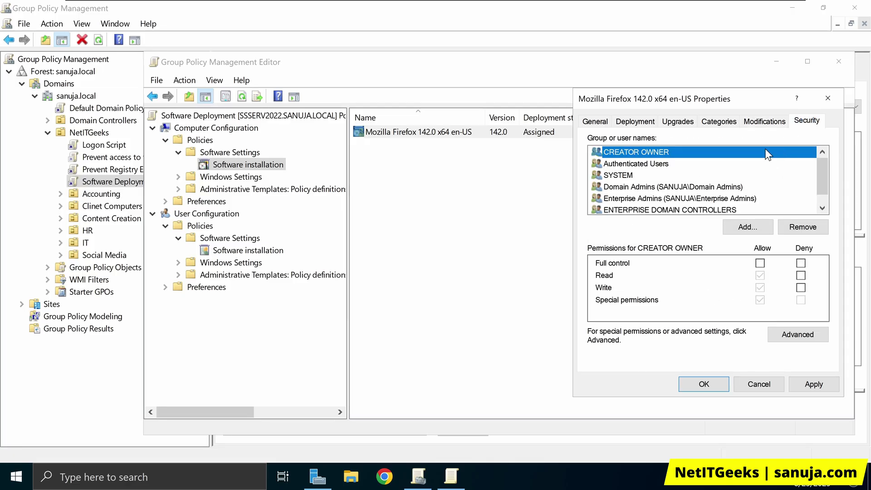
click(640, 165)
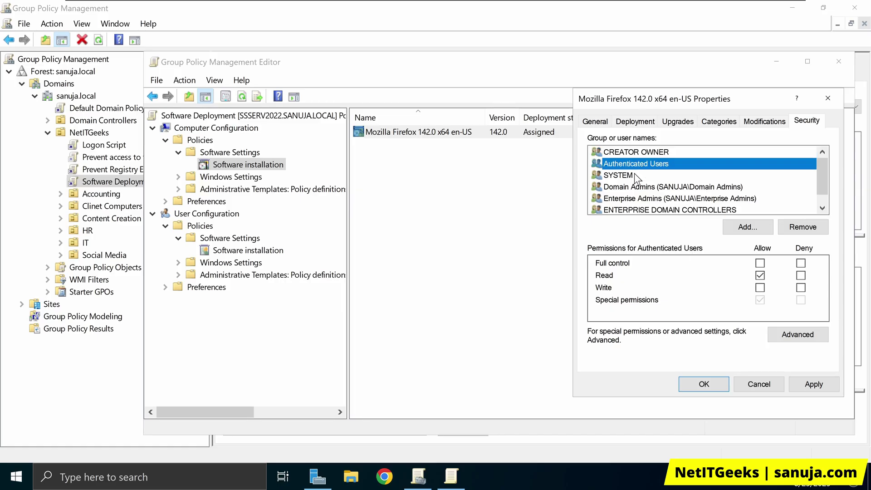
click(626, 186)
click(632, 199)
scroll(631, 200, down, 1)
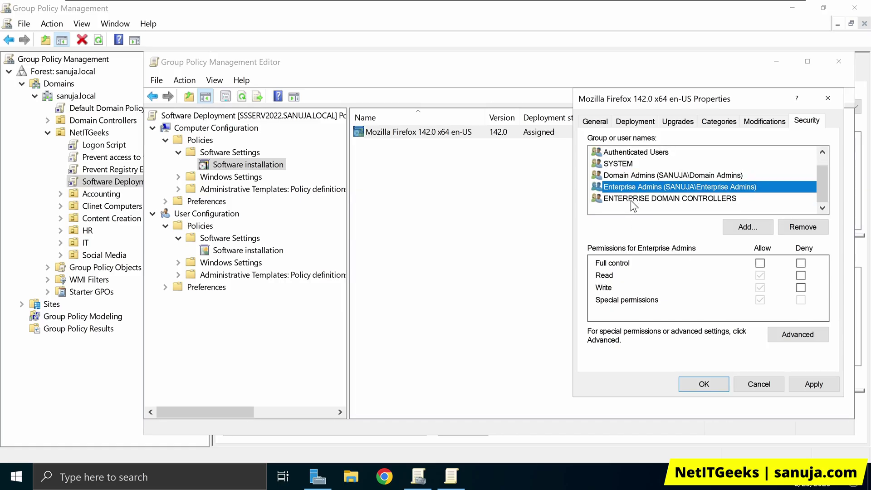
scroll(630, 195, up, 1)
click(638, 153)
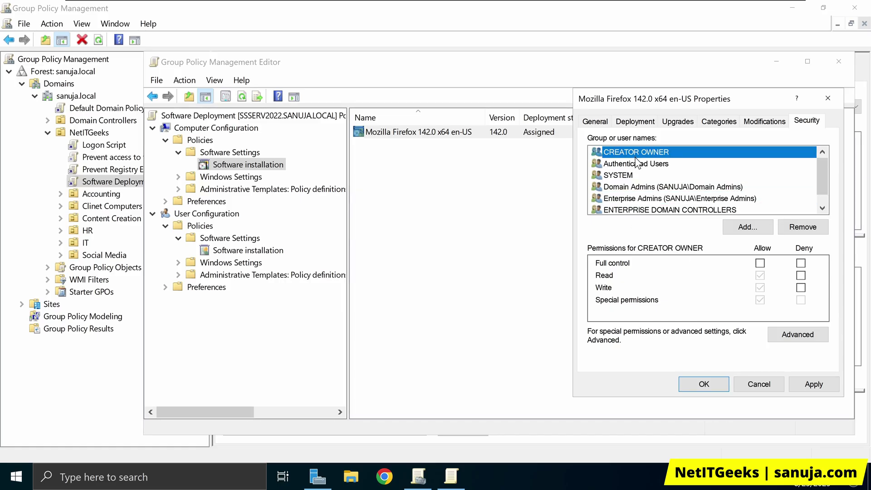
click(648, 164)
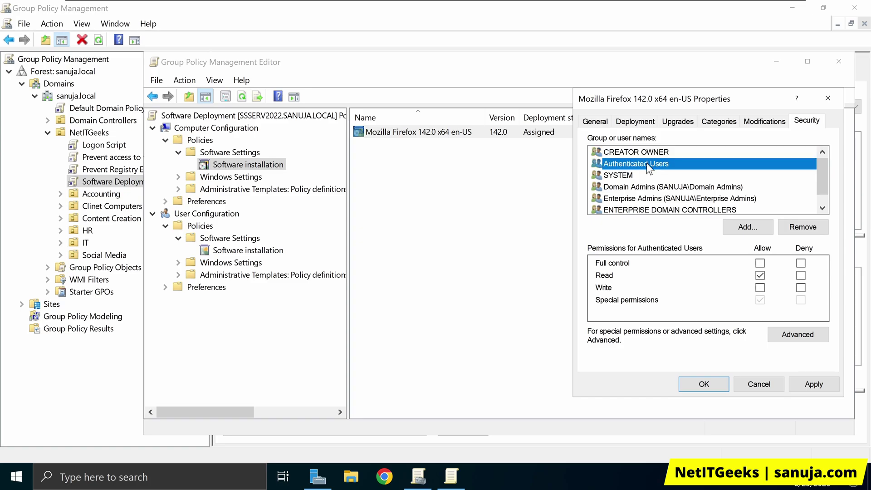
click(629, 178)
click(634, 191)
scroll(639, 195, down, 1)
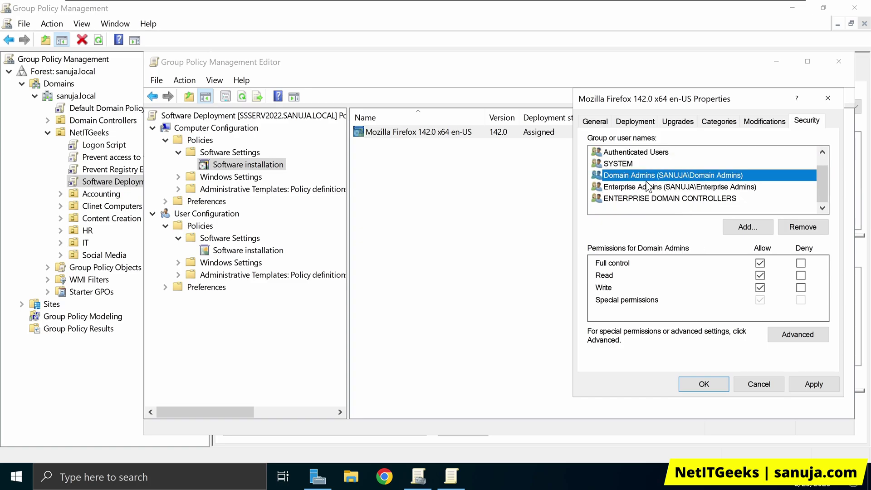
click(646, 195)
scroll(658, 181, up, 1)
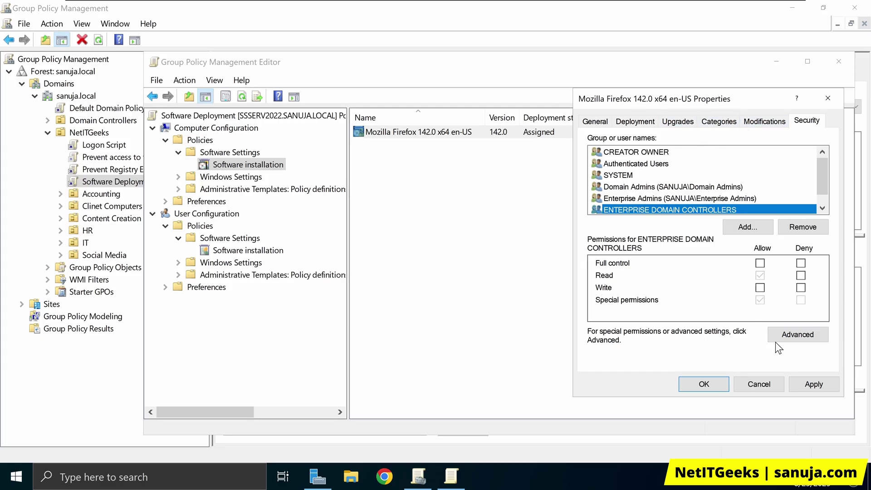
- Apply the Firefox package's property changes, then close its properties and the Group Policy Management Editor
click(808, 384)
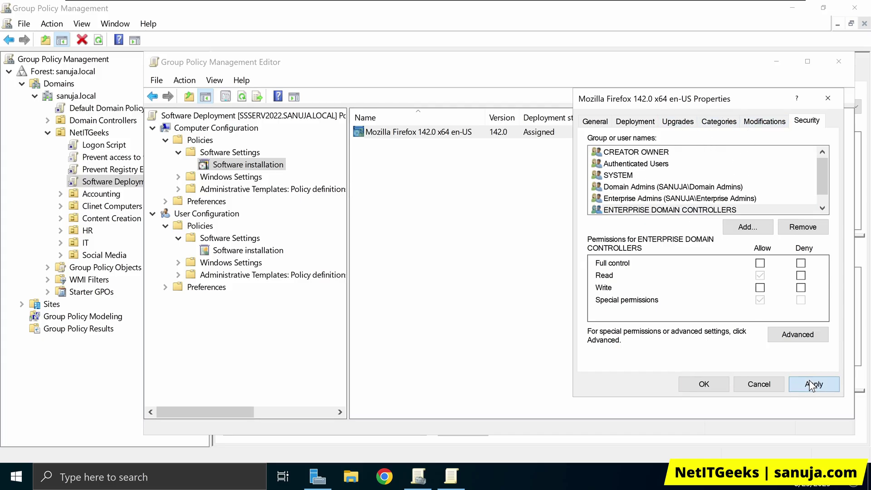
click(715, 383)
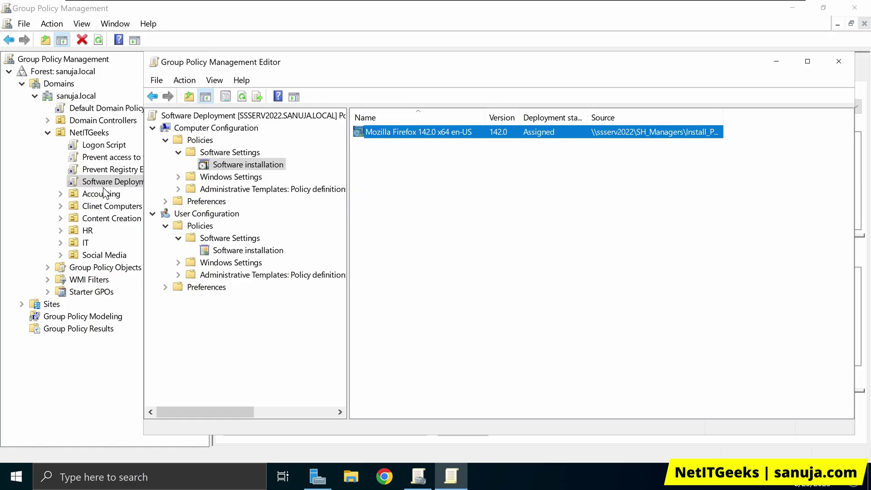
drag(351, 64, 478, 70)
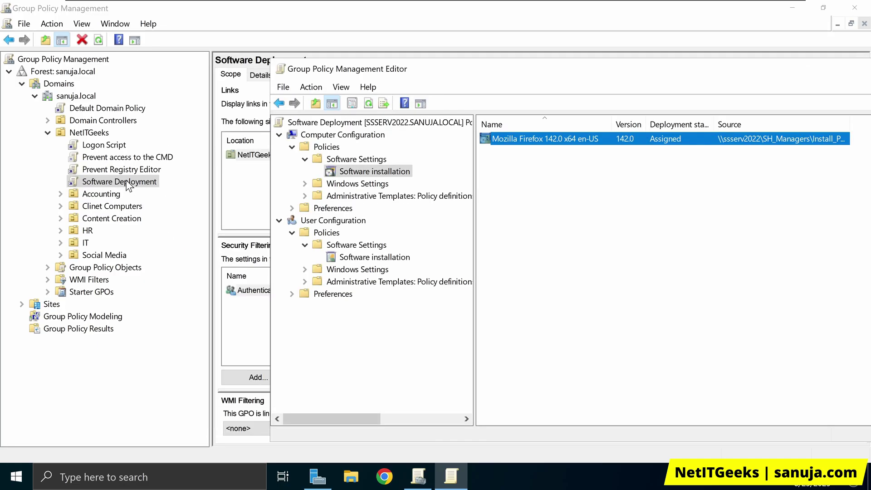
drag(652, 69, 415, 62)
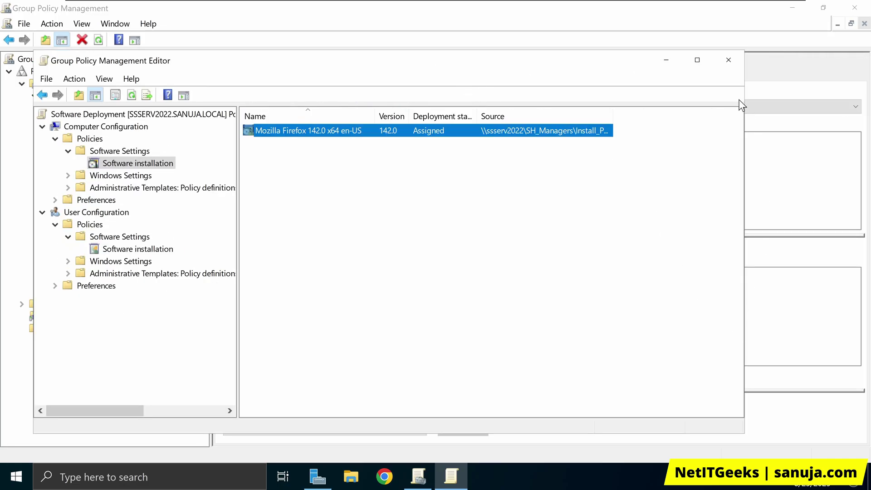
click(729, 59)
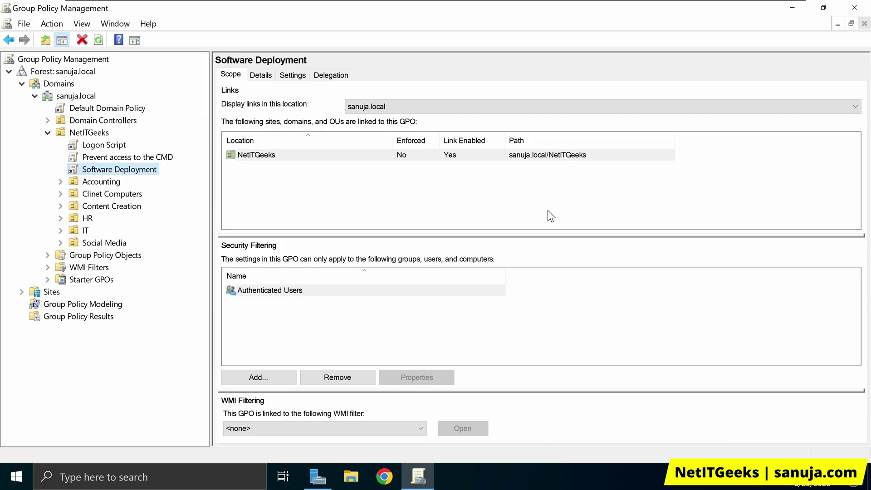